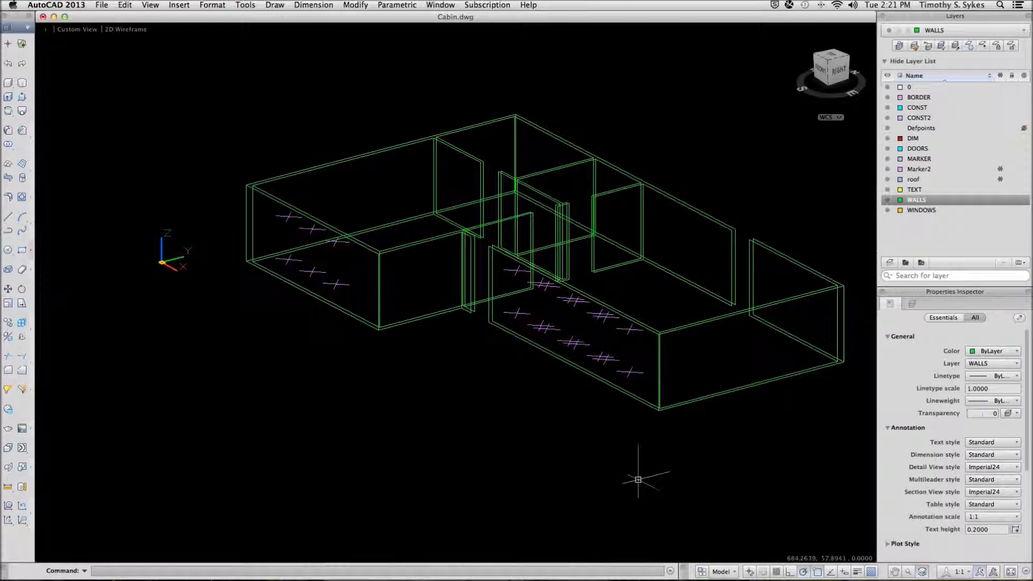
Check which running object snaps are enabled
{"action": "right_click", "coordinate": [817, 572]}
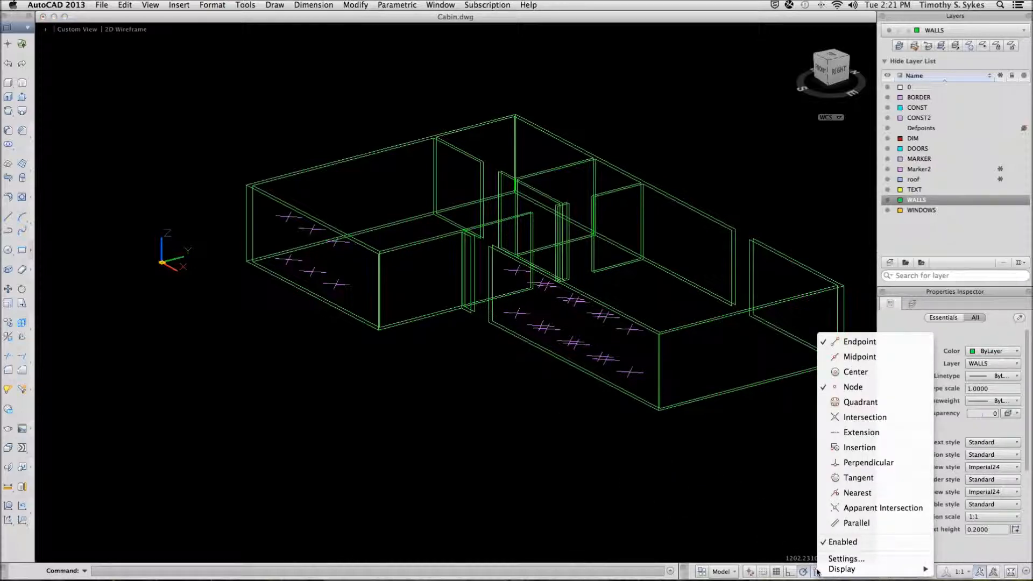
{"action": "left_click", "coordinate": [324, 390]}
{"action": "left_click", "coordinate": [294, 344]}
{"action": "key", "text": "Escape"}
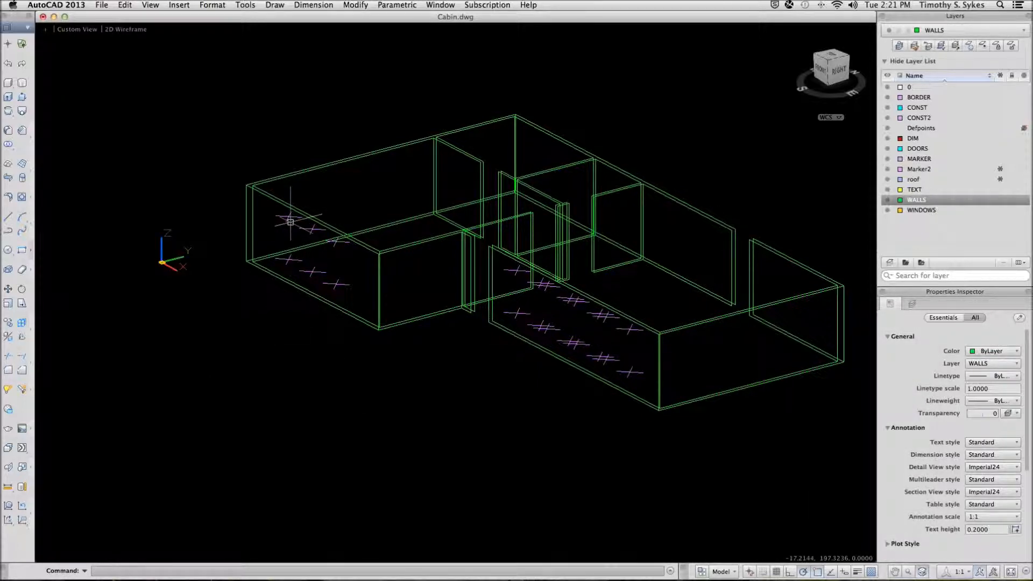
Regenerate the drawing display for a close-up of the end wall with the six marker points
{"action": "type", "text": "z"}
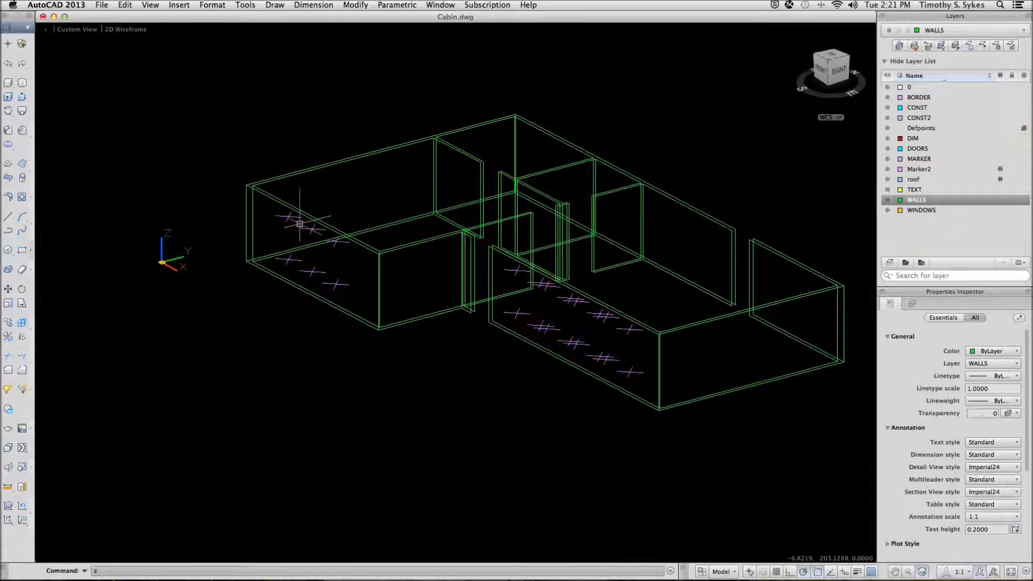
{"action": "key", "text": "Return"}
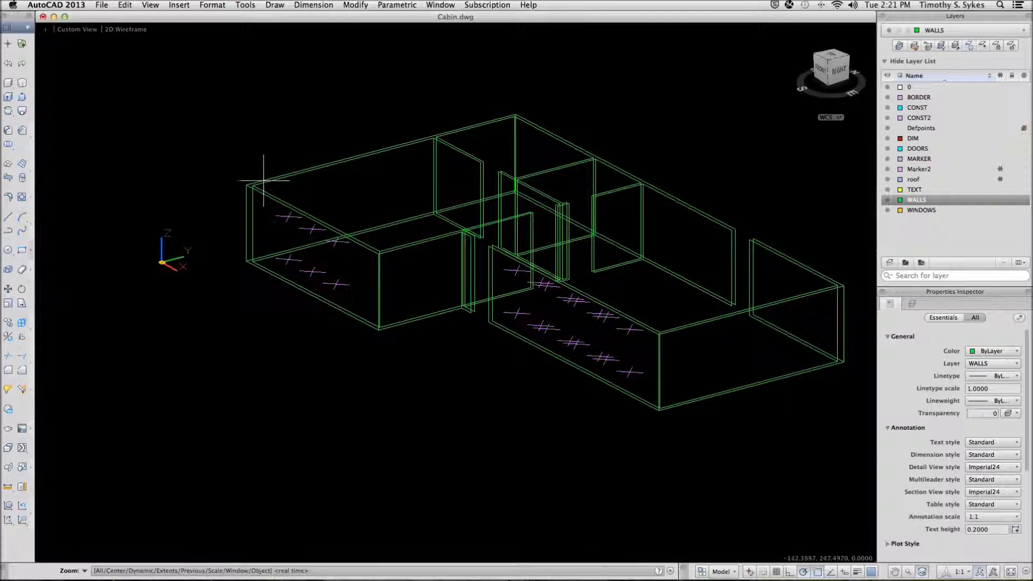
{"action": "left_click", "coordinate": [237, 166]}
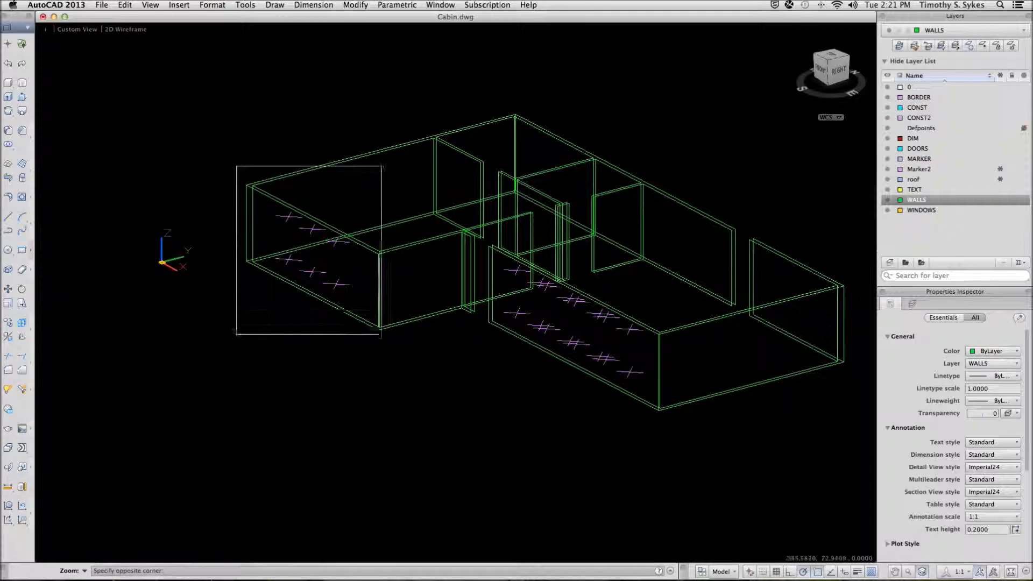
{"action": "left_click", "coordinate": [393, 342]}
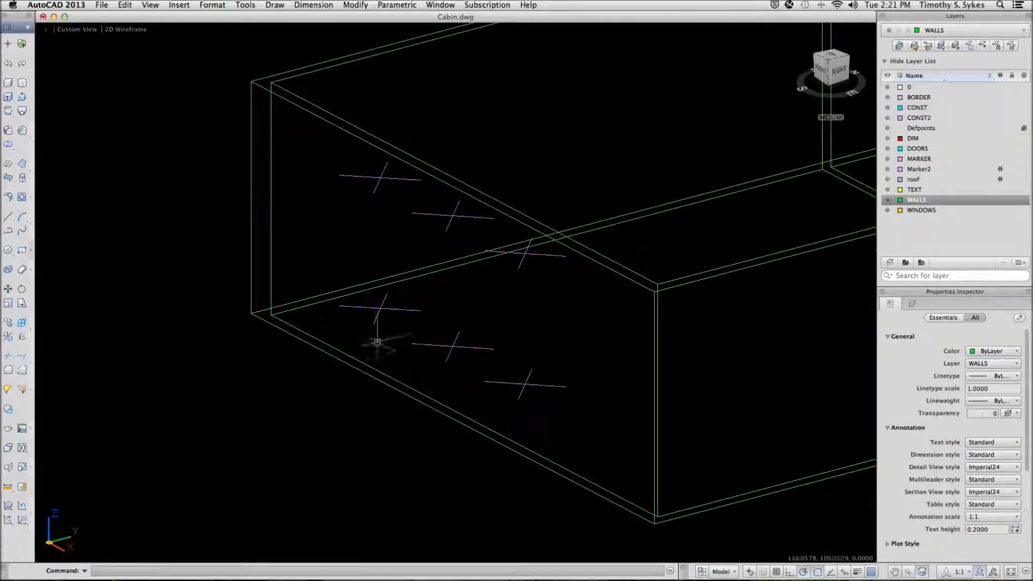
{"action": "type", "text": "regen"}
{"action": "key", "text": "Return"}
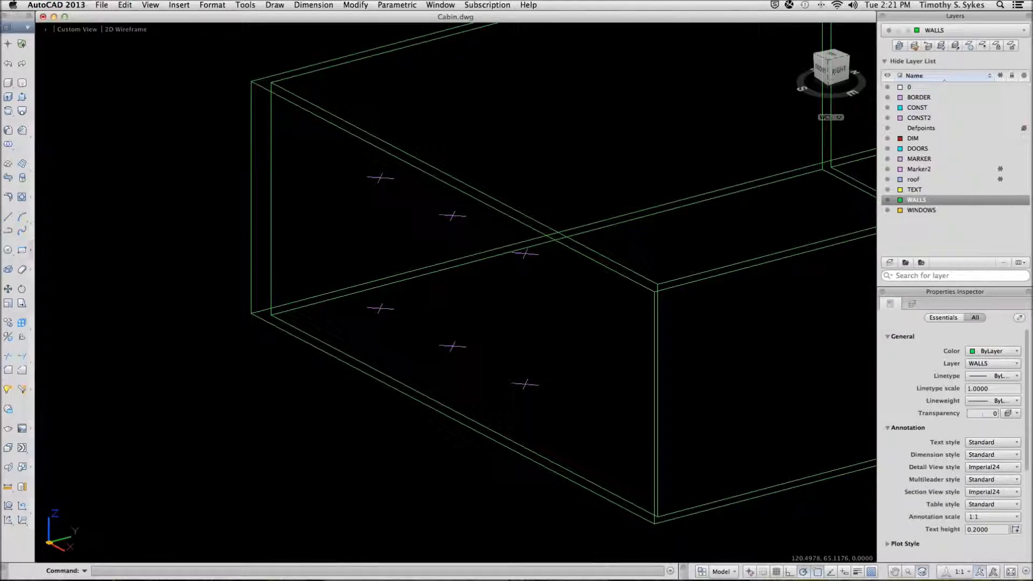
Set the thickness of the two wall lines beside the six marker points to 0
{"action": "left_click", "coordinate": [419, 164]}
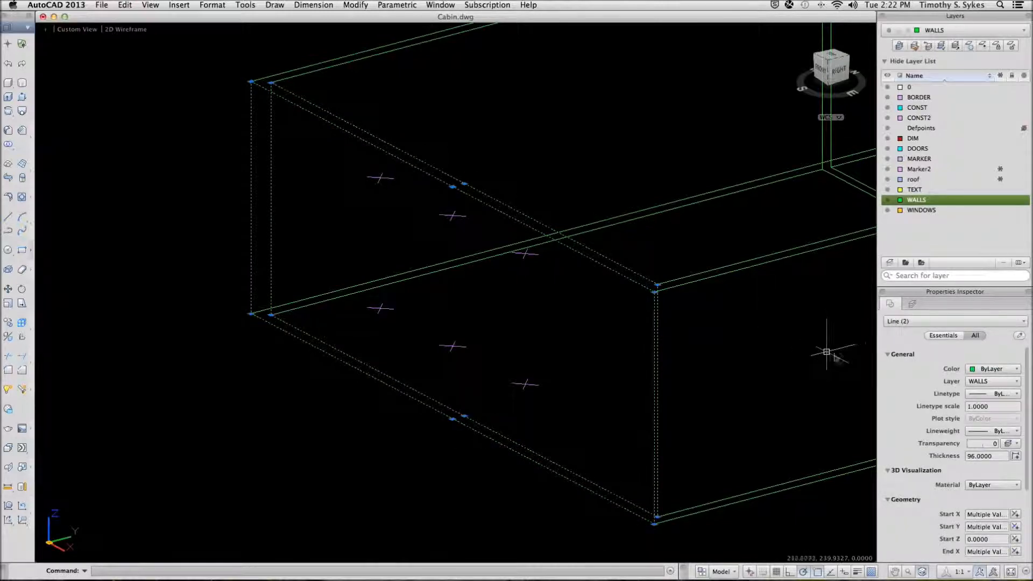
{"action": "left_click", "coordinate": [992, 456]}
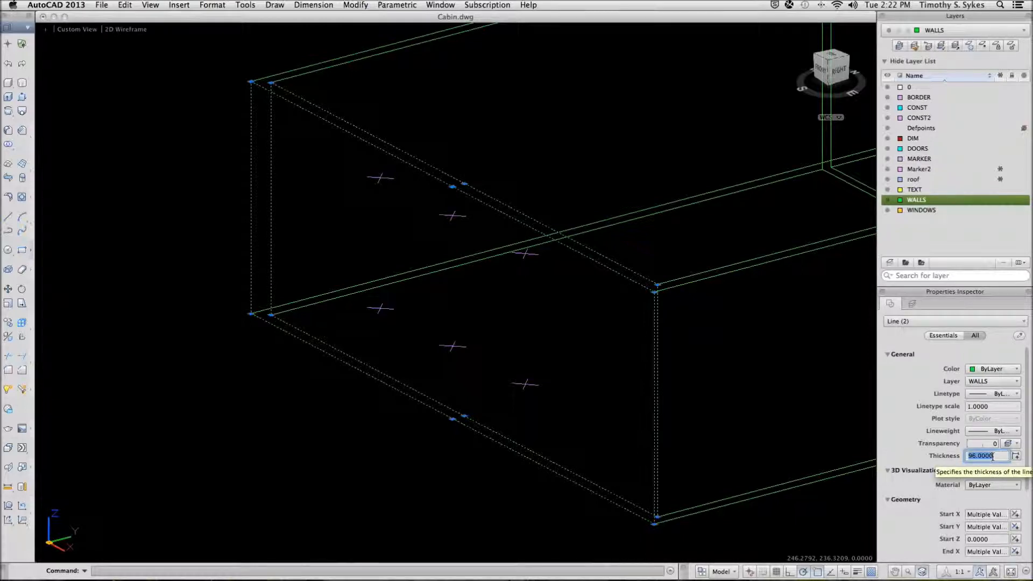
{"action": "type", "text": "0"}
{"action": "key", "text": "Return"}
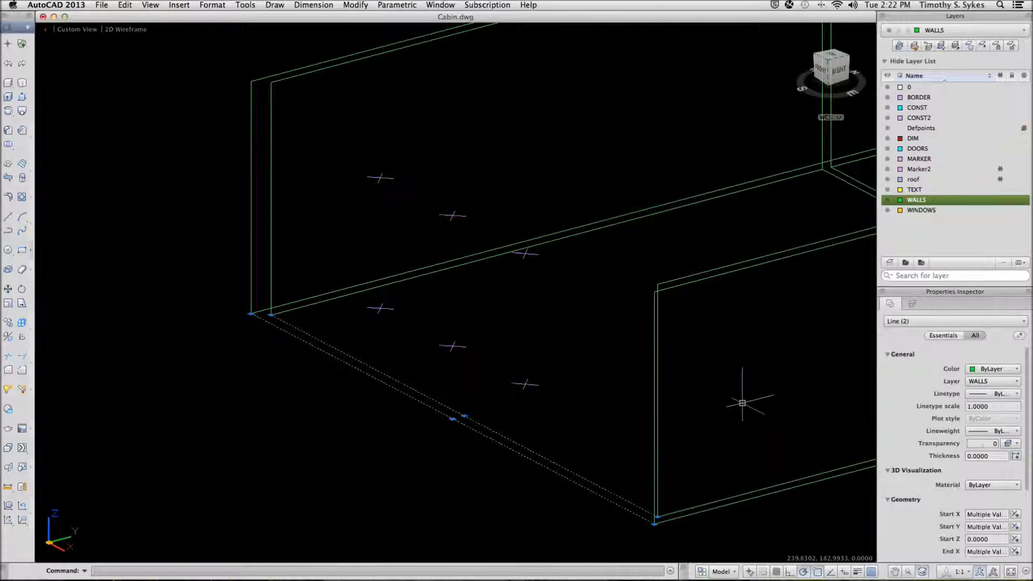
{"action": "key", "text": "Escape"}
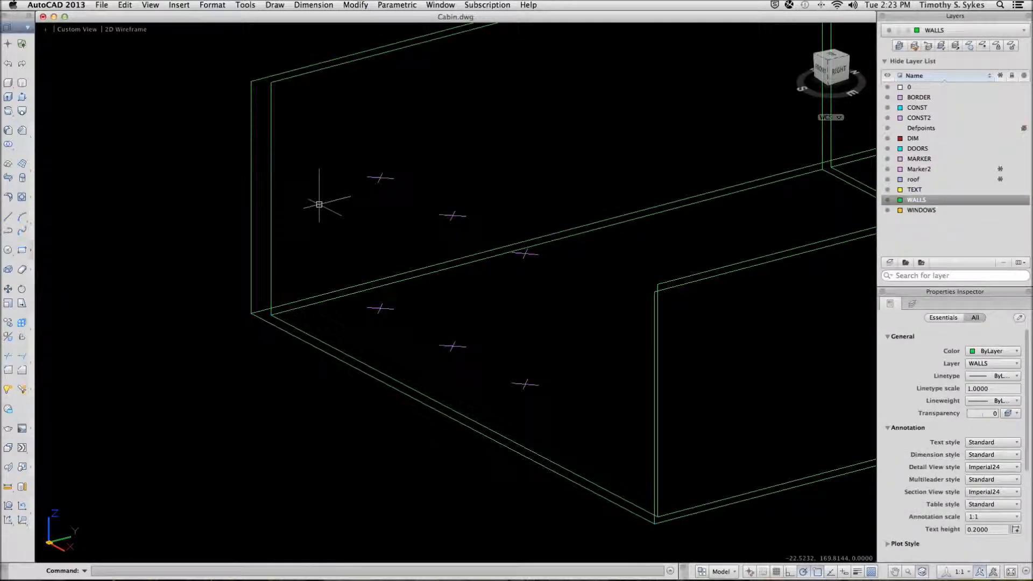
Start a 3DFACE down the wall's left outer corner, placing the third point with the .XY filter at the upper-left marker and Z from the bottom corner
{"action": "type", "text": "3dface"}
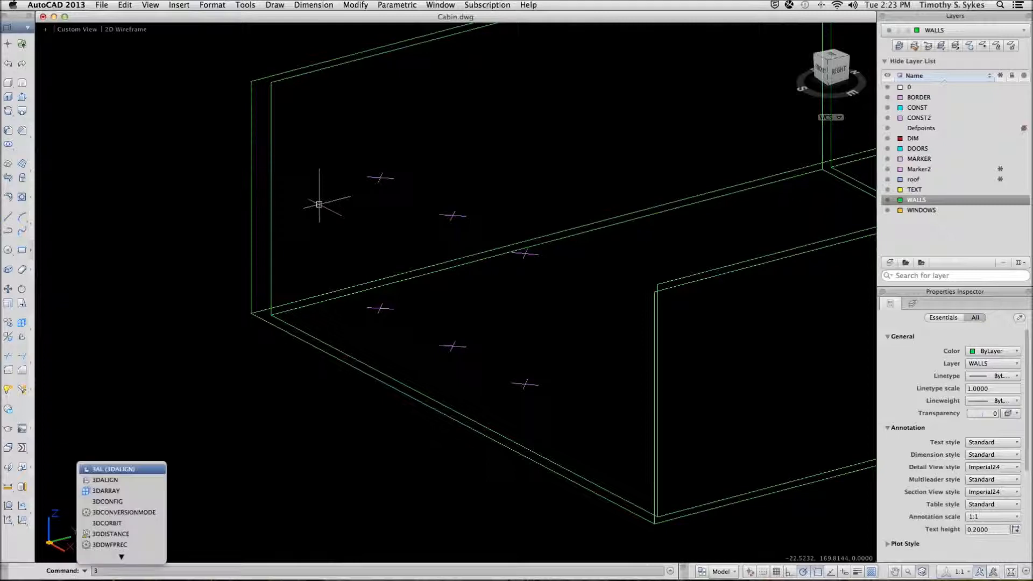
{"action": "key", "text": "Return"}
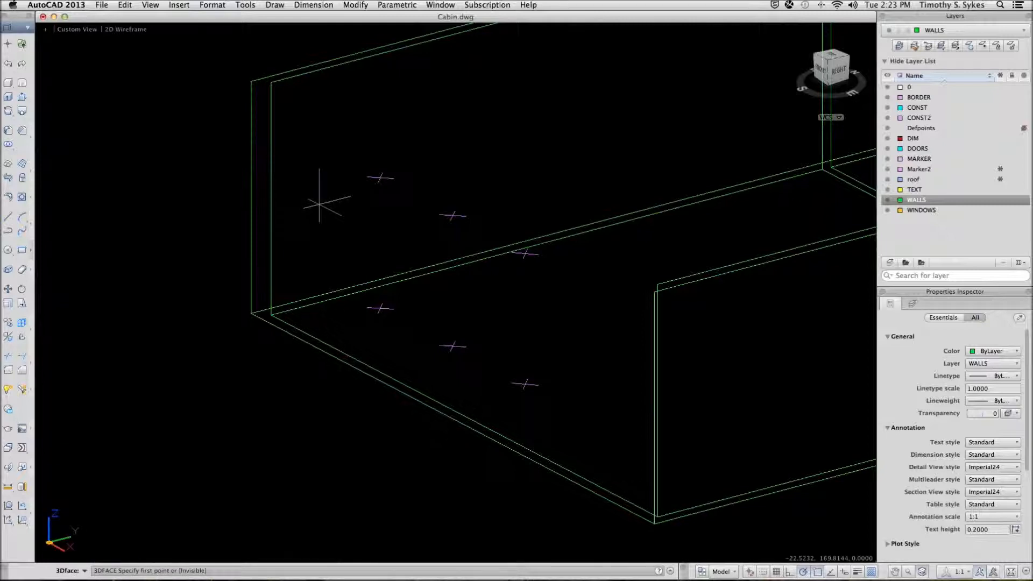
{"action": "left_click", "coordinate": [251, 83]}
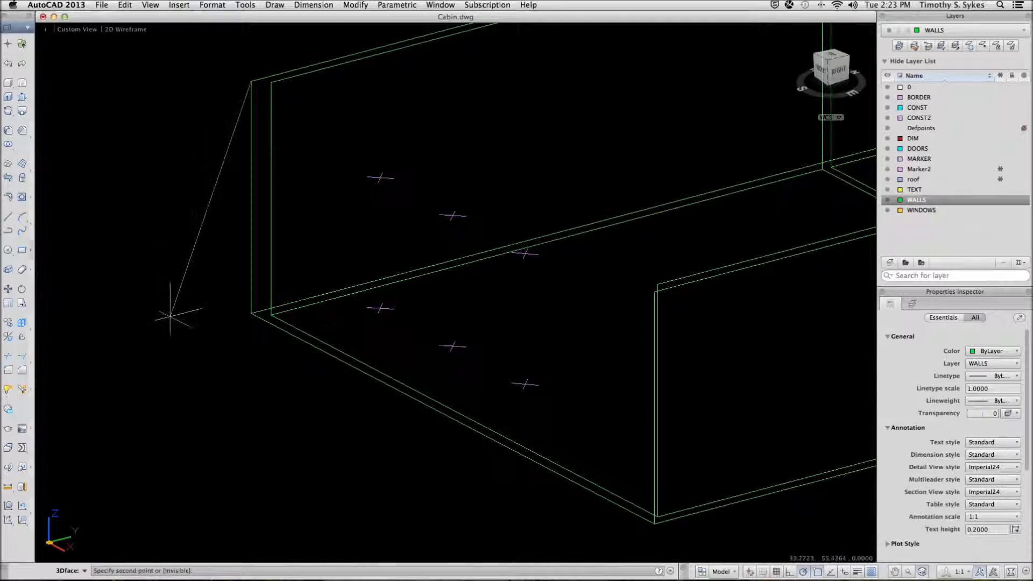
{"action": "left_click", "coordinate": [251, 313]}
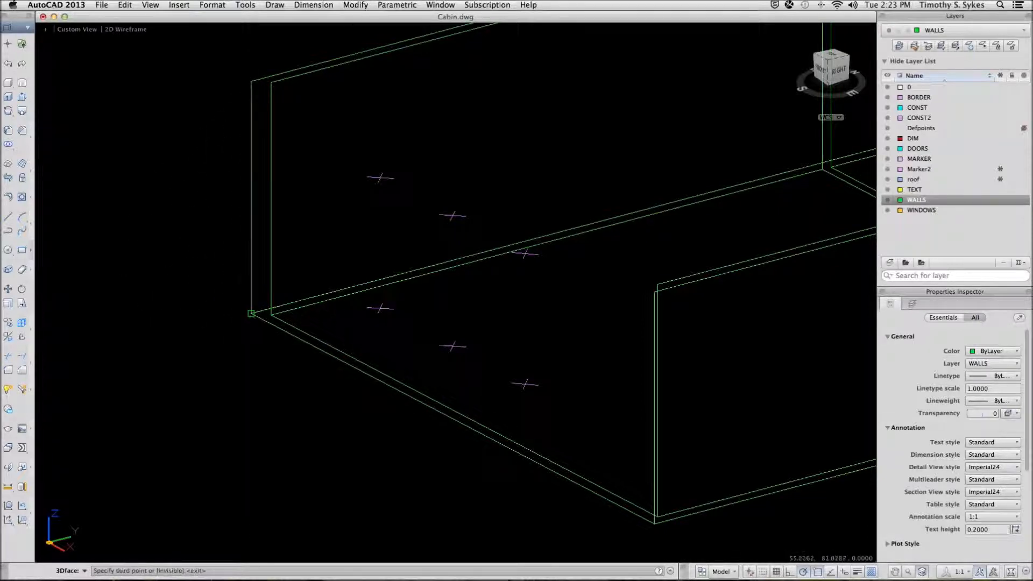
{"action": "right_click", "coordinate": [221, 350], "text": "shift"}
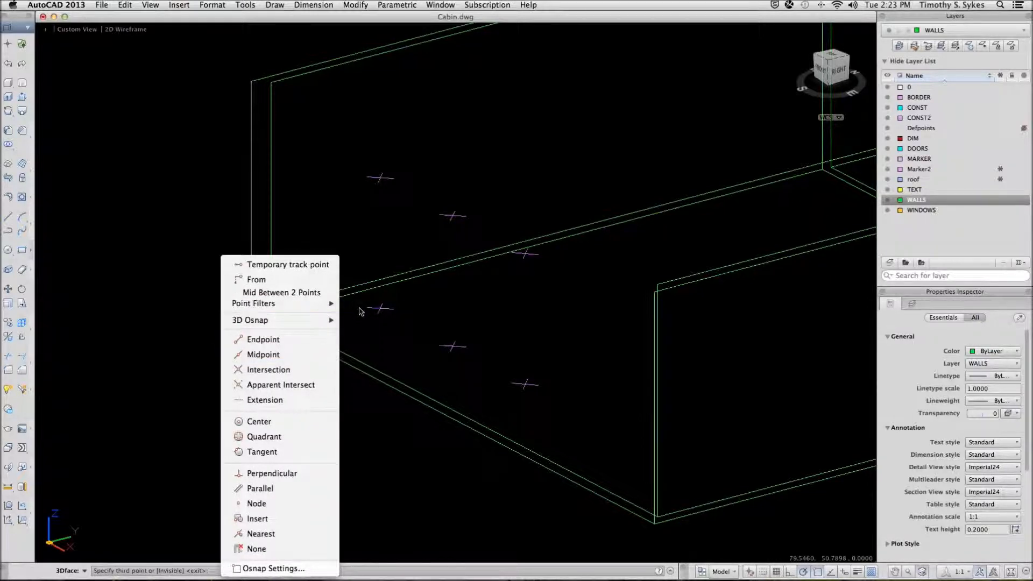
{"action": "mouse_move", "coordinate": [323, 303]}
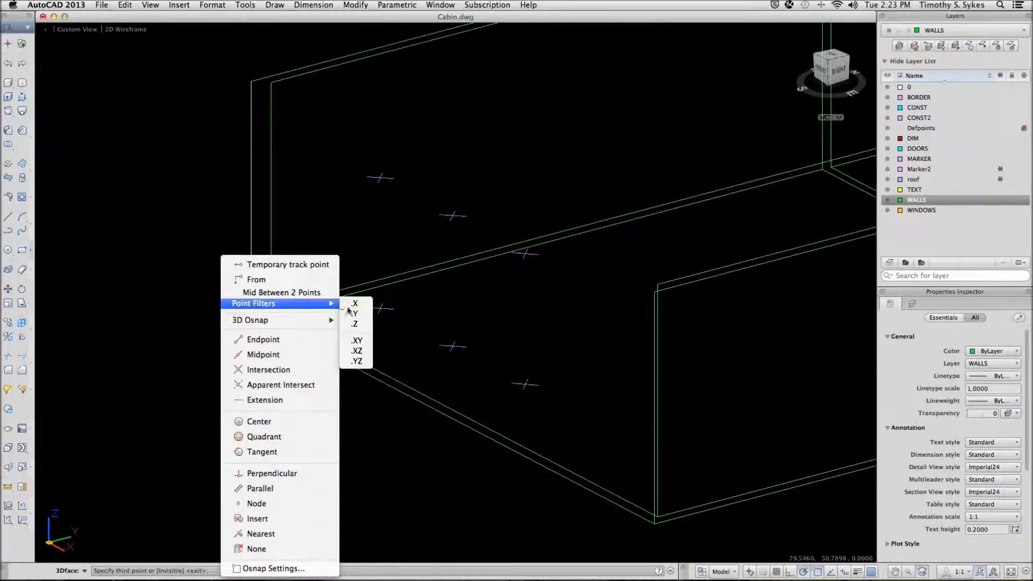
{"action": "left_click", "coordinate": [357, 341]}
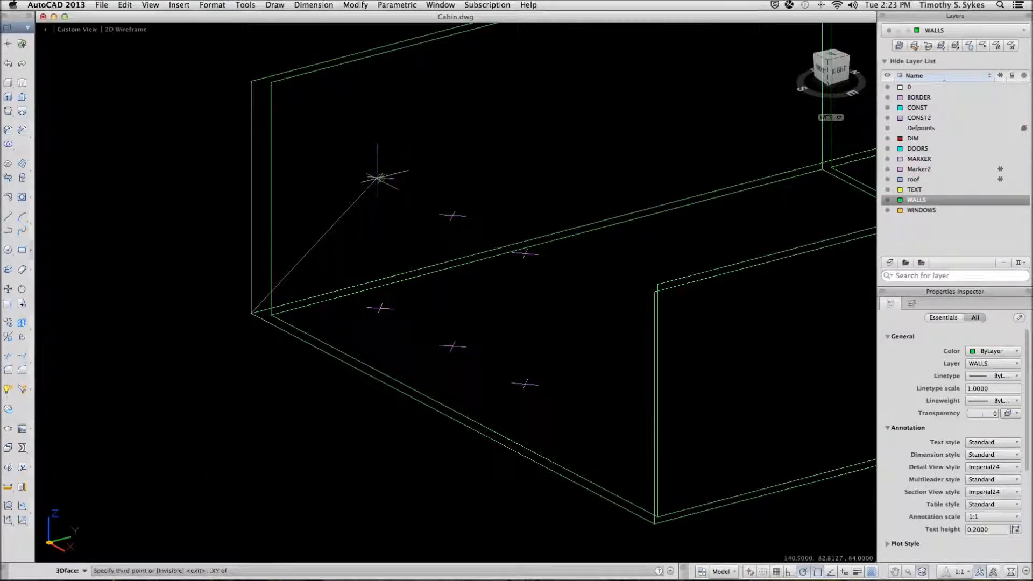
{"action": "left_click", "coordinate": [381, 177]}
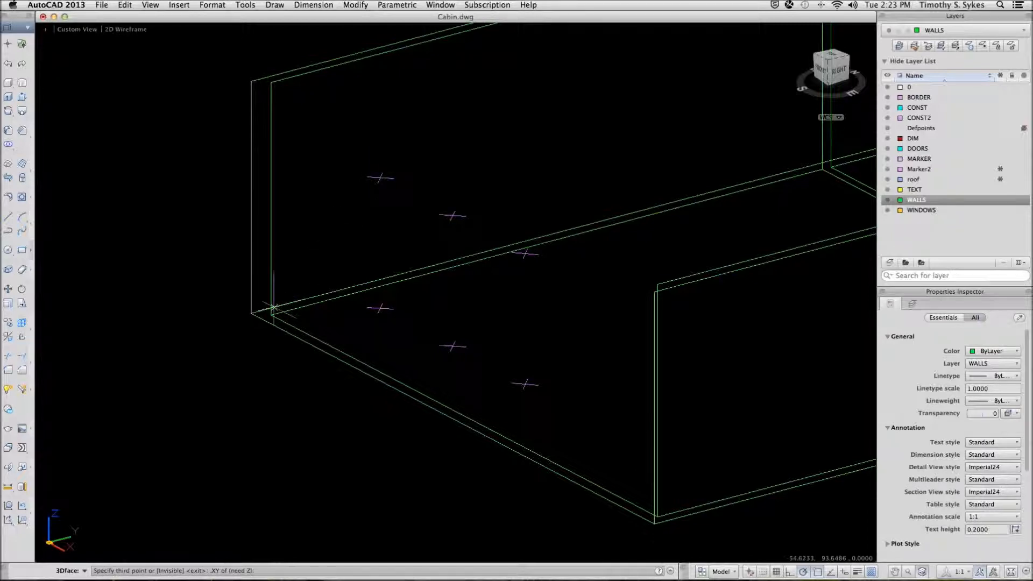
{"action": "left_click", "coordinate": [251, 312]}
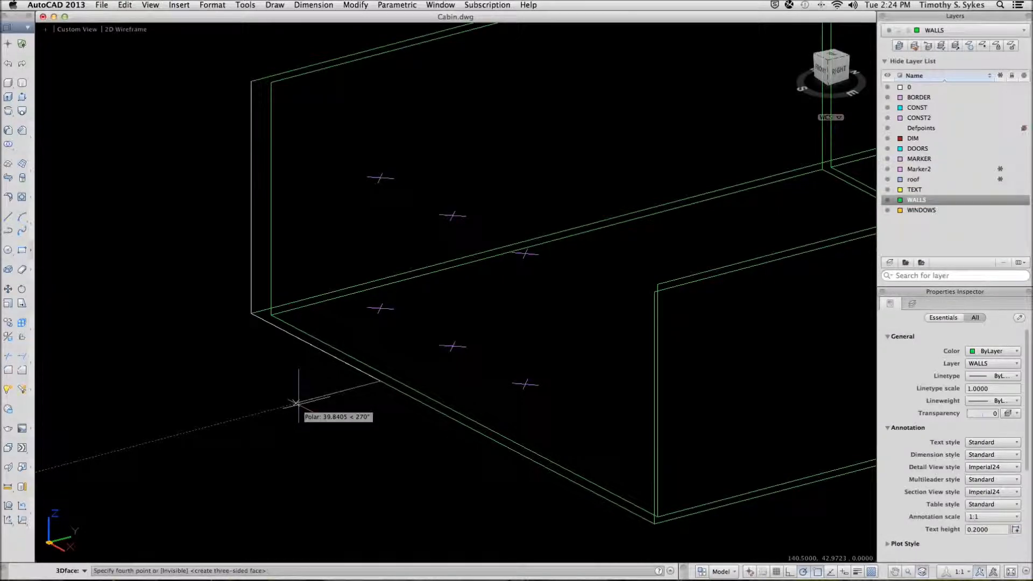
Complete the 3D face with a fourth point using the .XY filter at the lower-left marker and Z from the wall's top corner
{"action": "right_click", "coordinate": [296, 404], "text": "shift"}
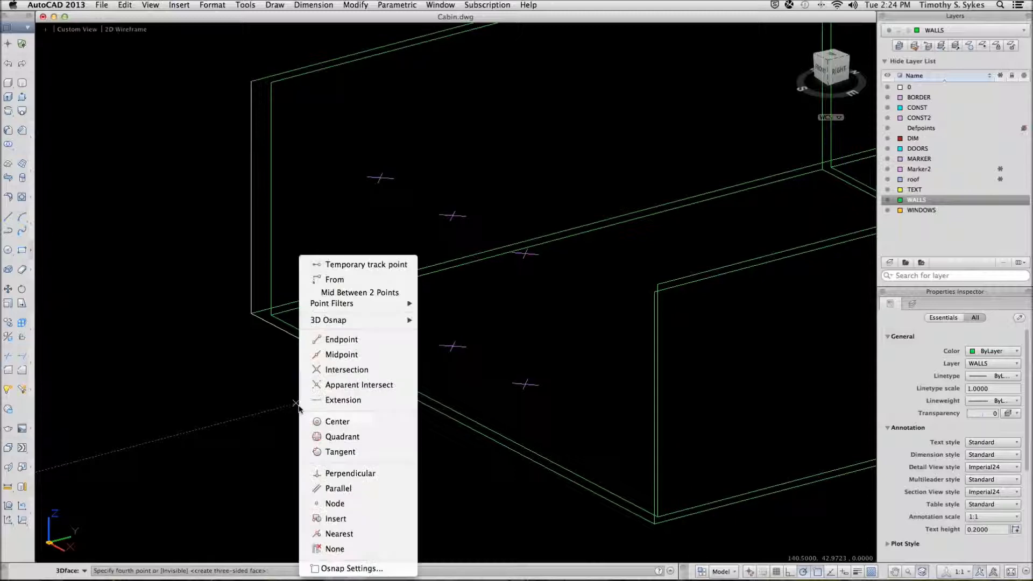
{"action": "mouse_move", "coordinate": [343, 304]}
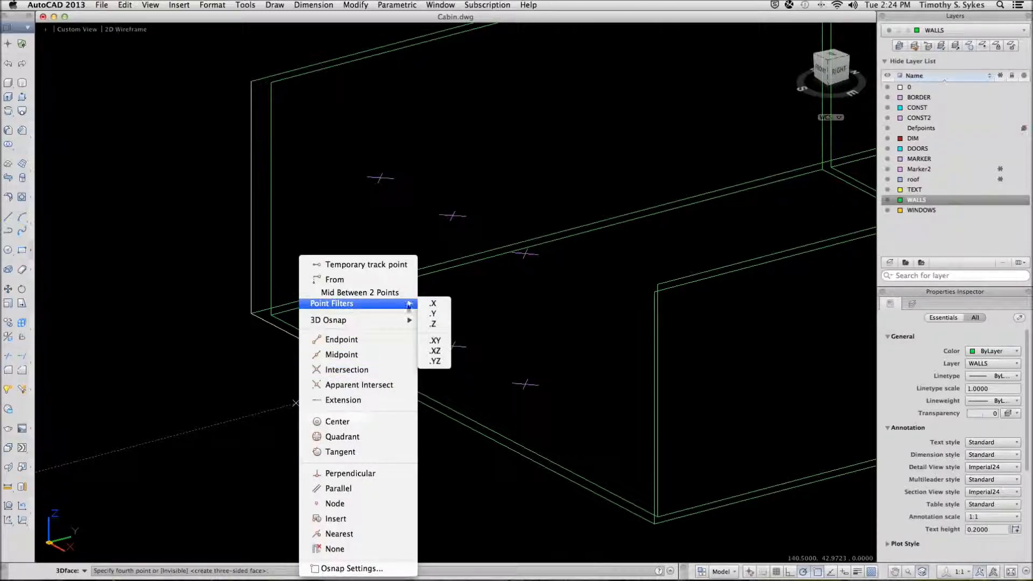
{"action": "left_click", "coordinate": [436, 341]}
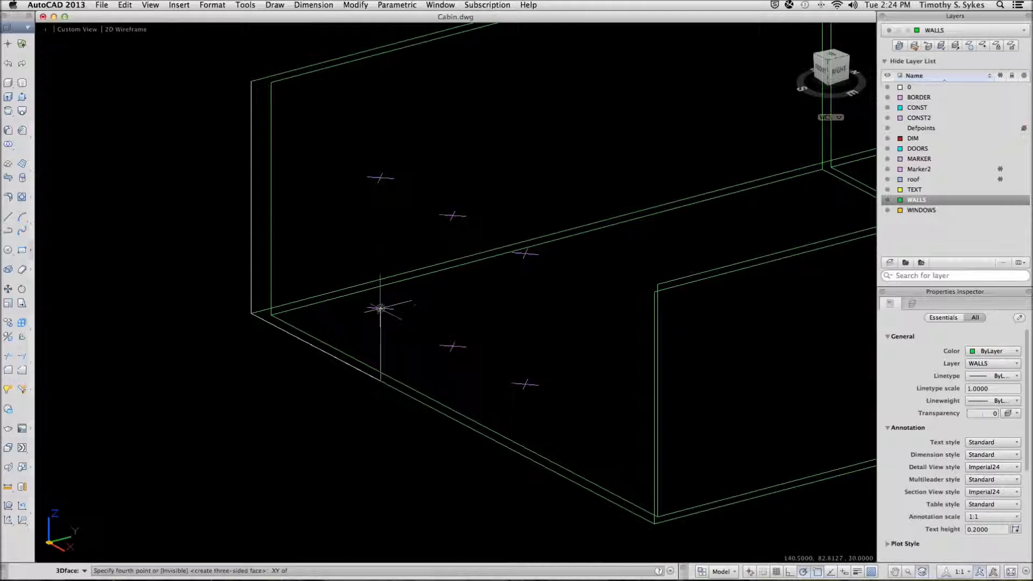
{"action": "left_click", "coordinate": [381, 310]}
{"action": "right_click", "coordinate": [382, 311], "text": "shift"}
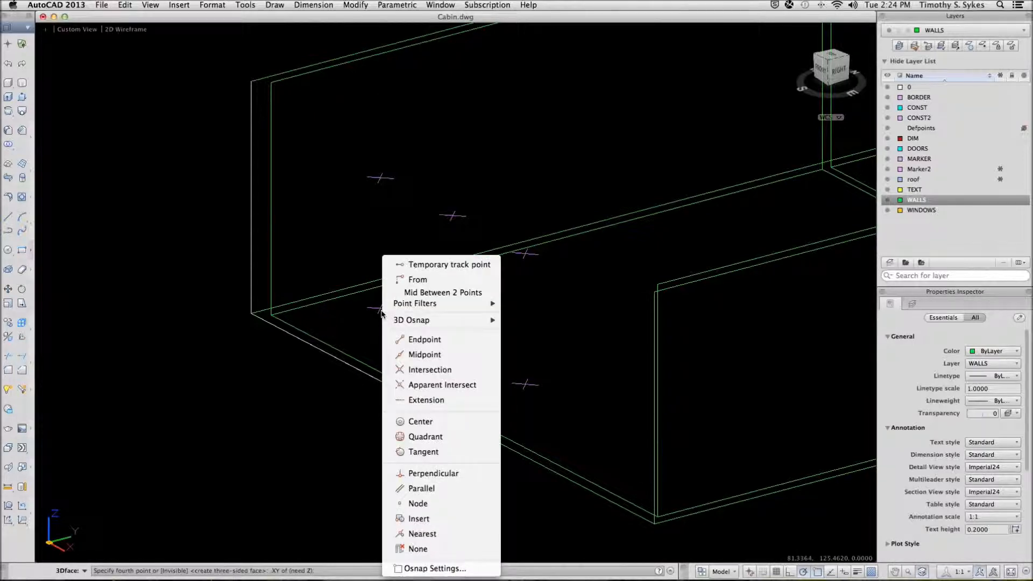
{"action": "mouse_move", "coordinate": [397, 309]}
{"action": "mouse_move", "coordinate": [457, 304]}
{"action": "left_click", "coordinate": [511, 323]}
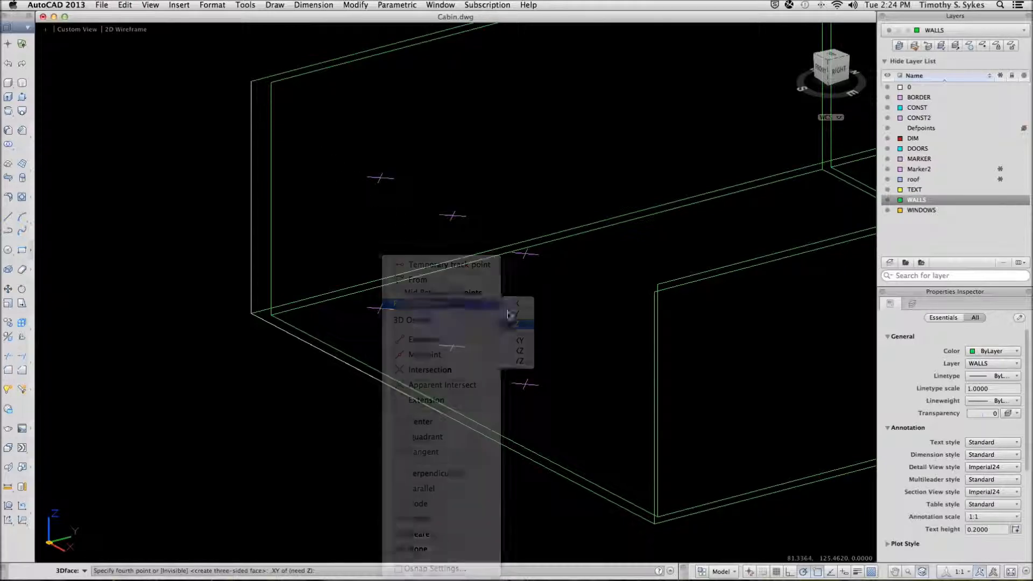
{"action": "left_click", "coordinate": [252, 80]}
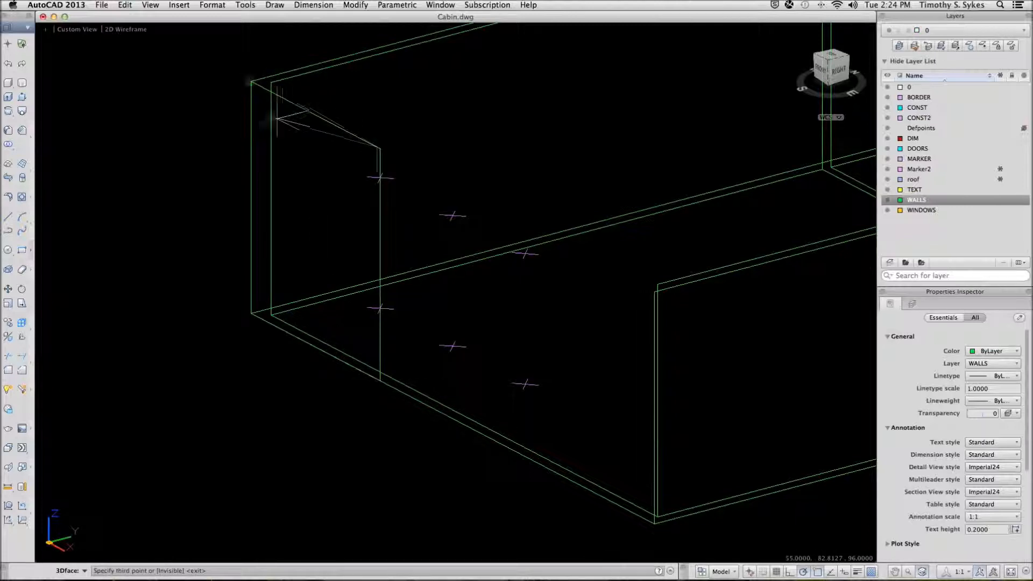
{"action": "key", "text": "Return"}
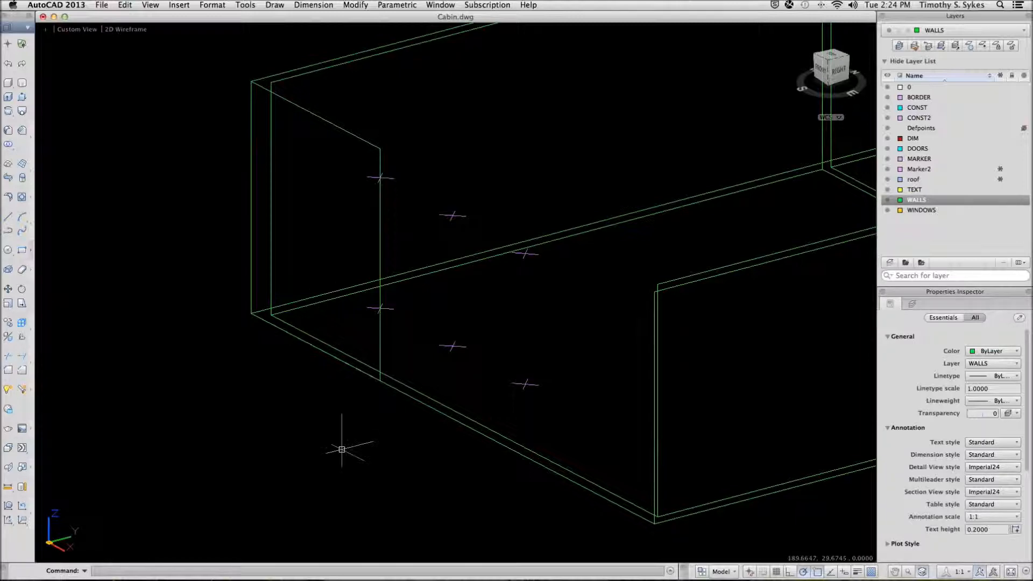
Start another 3DFACE down the wall's right outer corner, placing the third point with .xy at the upper-right marker and Z from the bottom corner
{"action": "key", "text": "Return"}
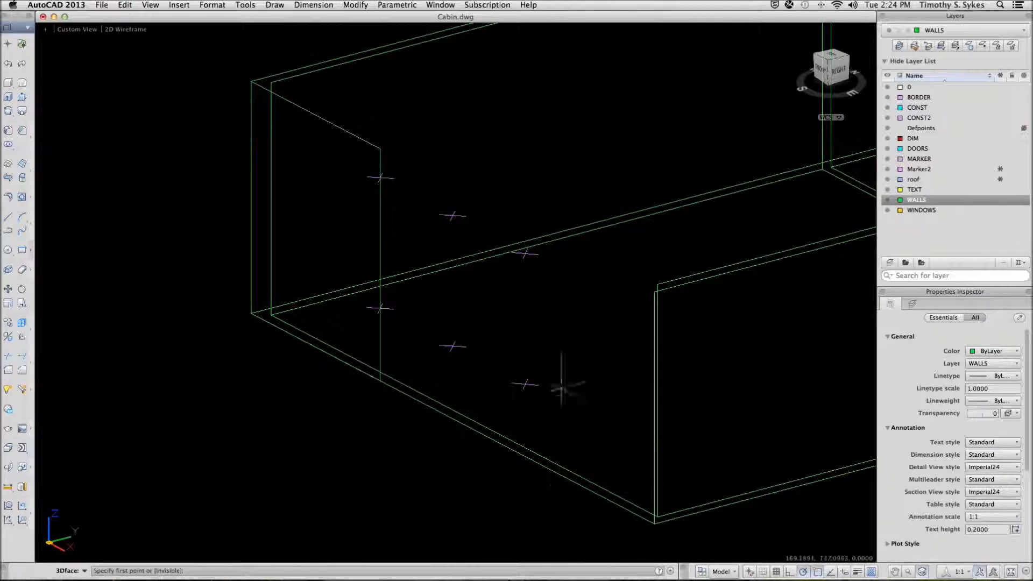
{"action": "left_click", "coordinate": [653, 294]}
{"action": "left_click", "coordinate": [653, 521]}
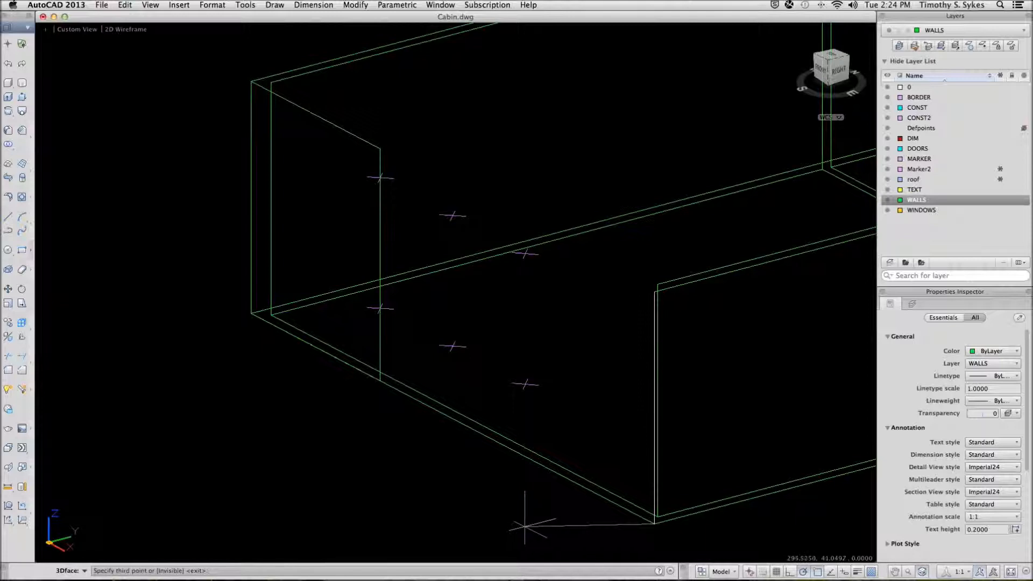
{"action": "type", "text": ".xy"}
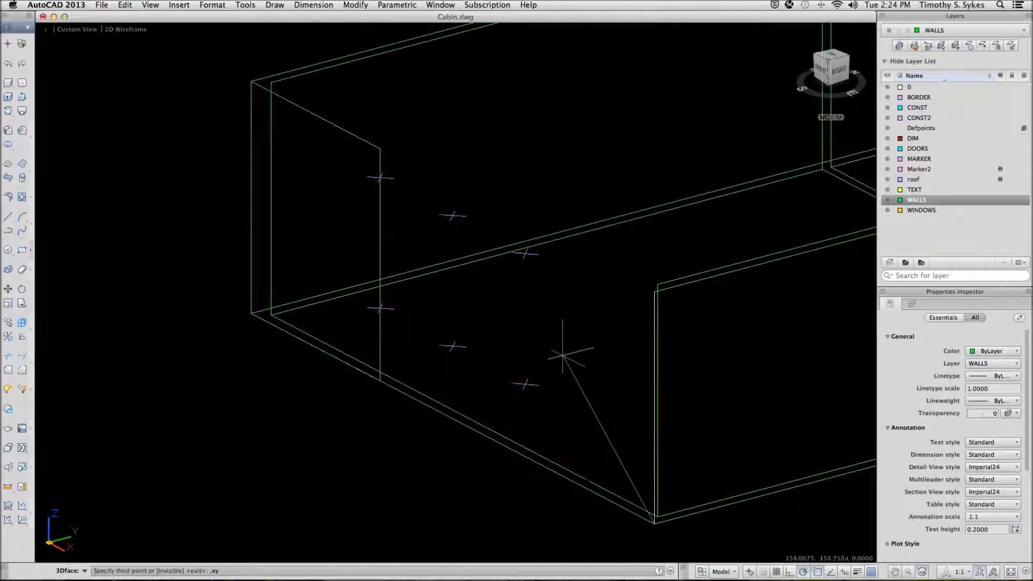
{"action": "key", "text": "Return"}
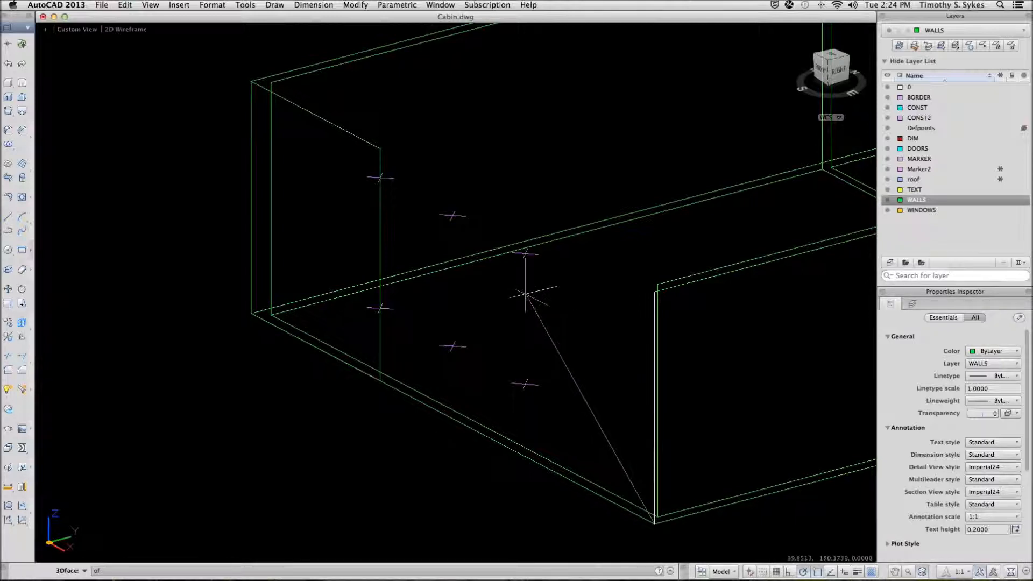
{"action": "left_click", "coordinate": [526, 253]}
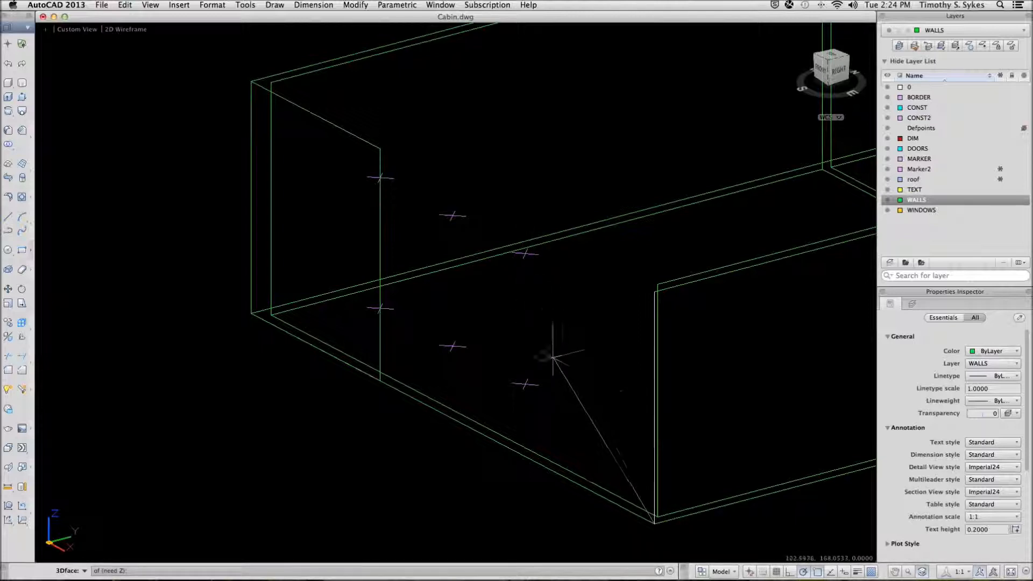
{"action": "left_click", "coordinate": [654, 523]}
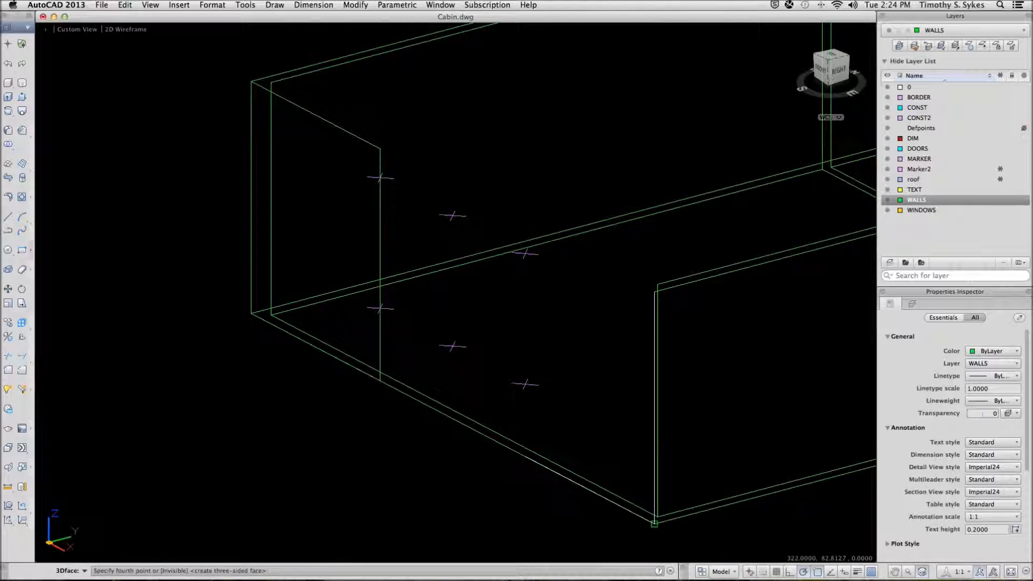
Complete the right-hand 3D face with a fourth point using the .XY filter at the lower-right marker and Z from the wall's top corner
{"action": "right_click", "coordinate": [525, 334], "text": "shift"}
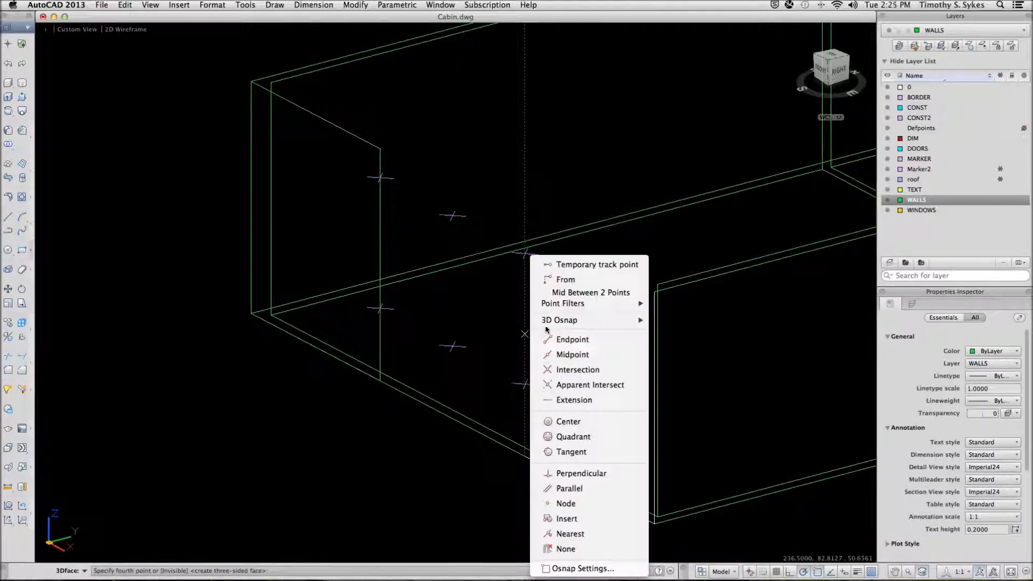
{"action": "mouse_move", "coordinate": [553, 306]}
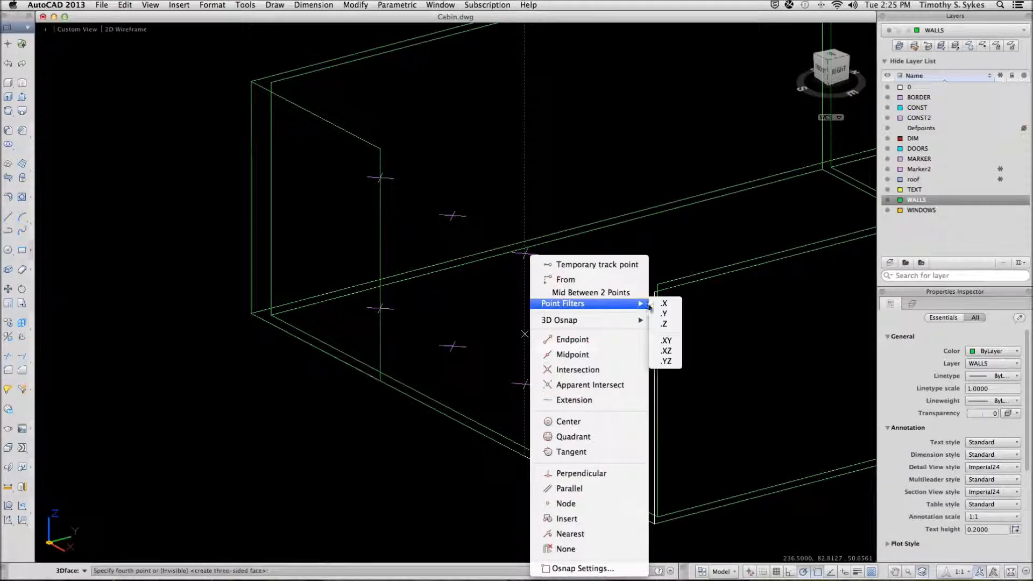
{"action": "left_click", "coordinate": [666, 340]}
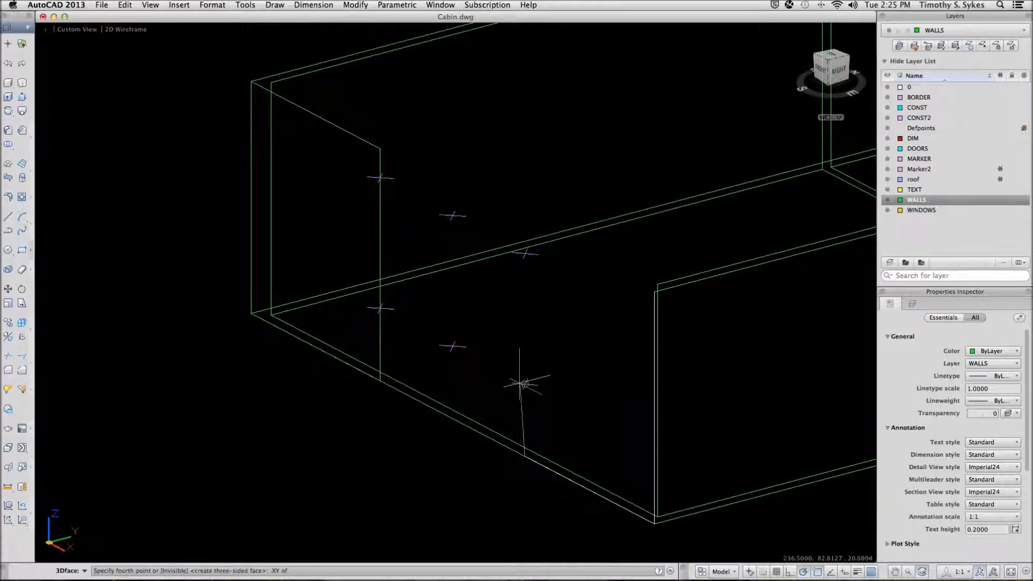
{"action": "left_click", "coordinate": [648, 293]}
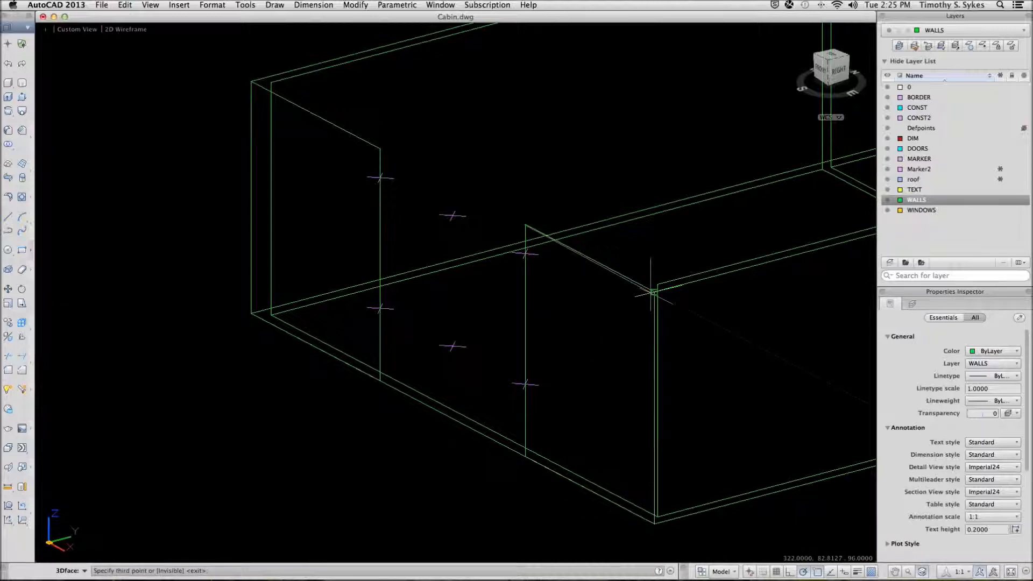
{"action": "key", "text": "Return"}
Draw a 3DFACE above the window opening, between the inner top corners of the side faces and the two upper outer markers
{"action": "key", "text": "Return"}
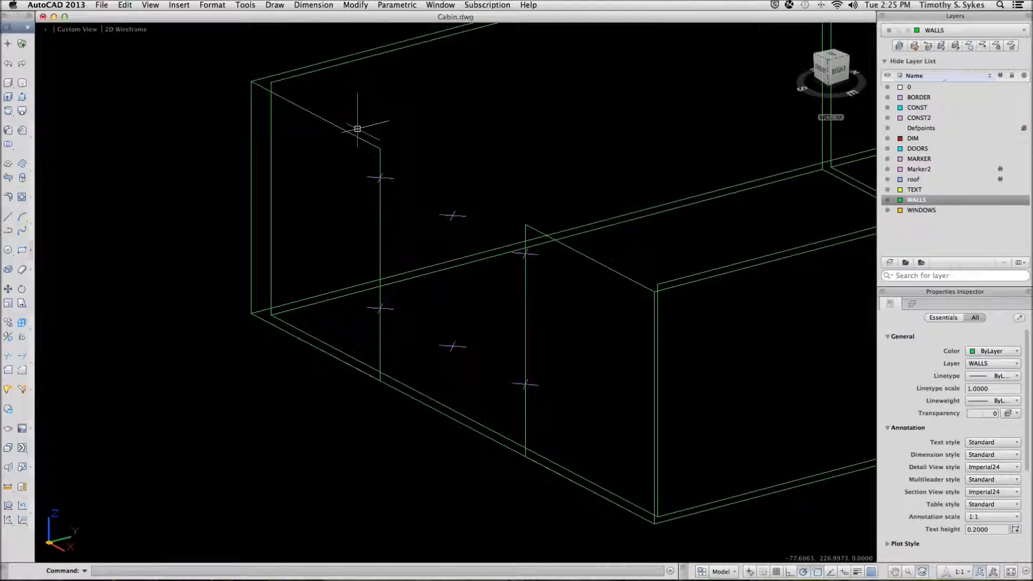
{"action": "left_click", "coordinate": [377, 145]}
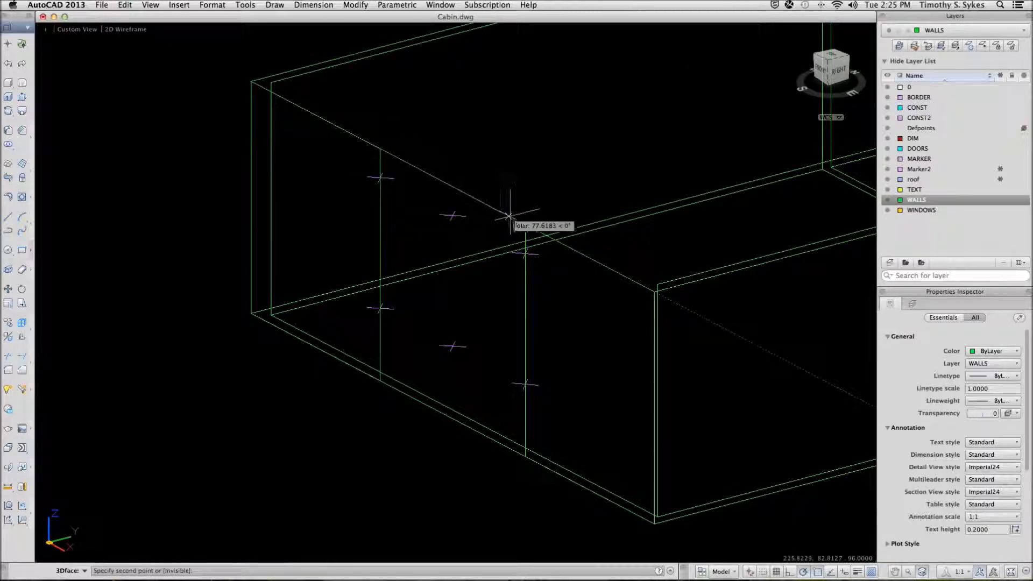
{"action": "left_click", "coordinate": [526, 225]}
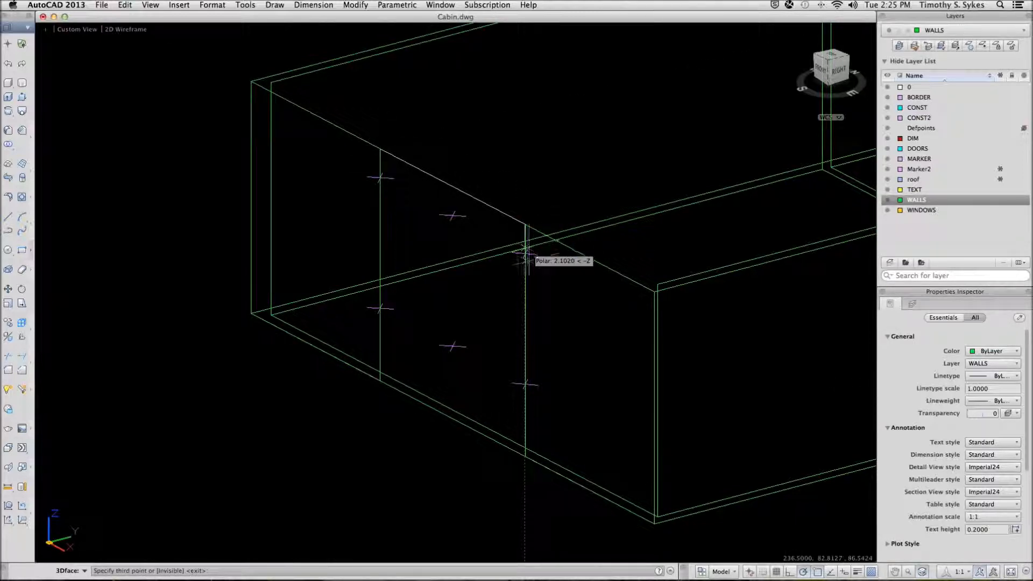
{"action": "left_click", "coordinate": [526, 253]}
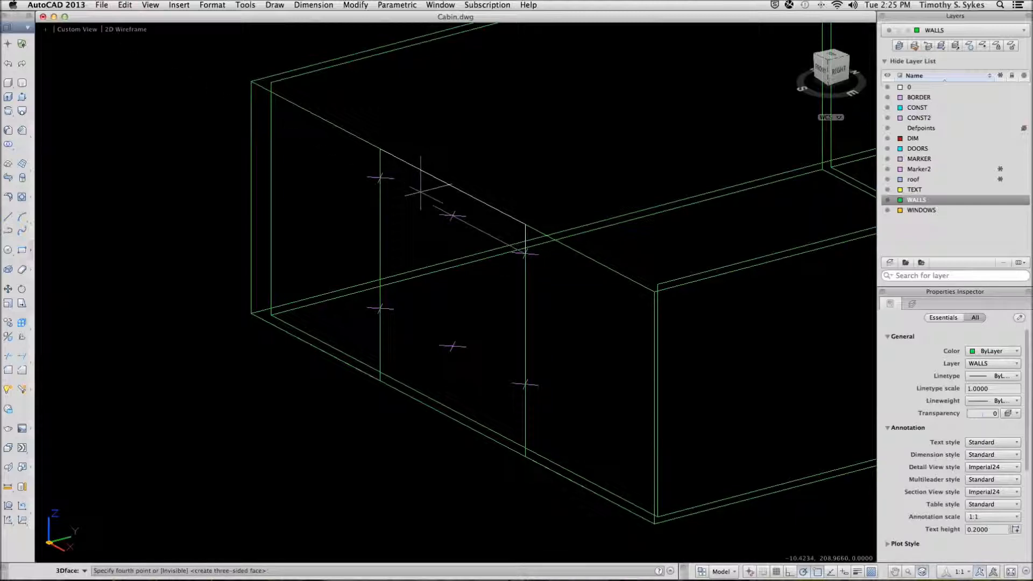
{"action": "left_click", "coordinate": [381, 178]}
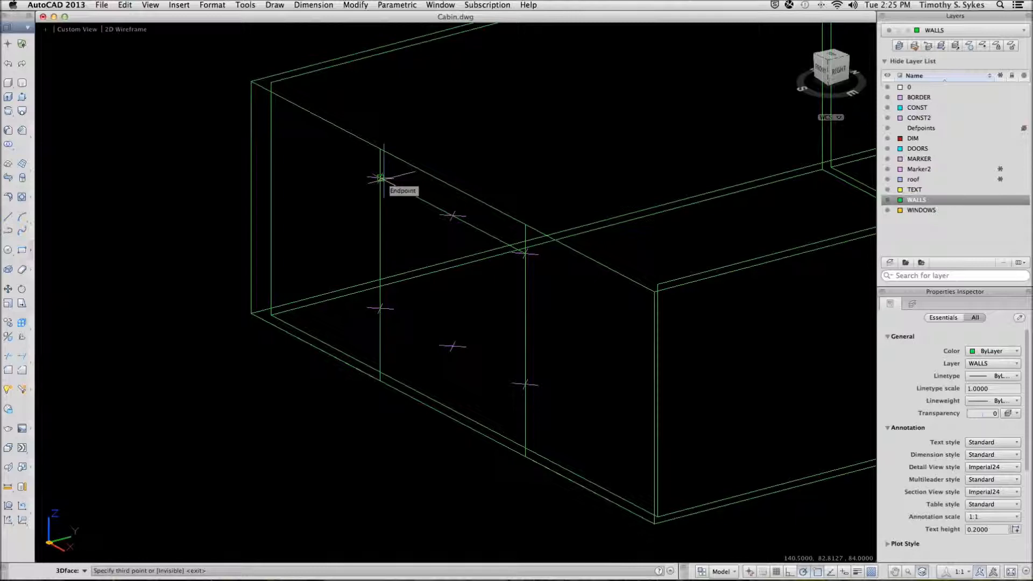
{"action": "key", "text": "Return"}
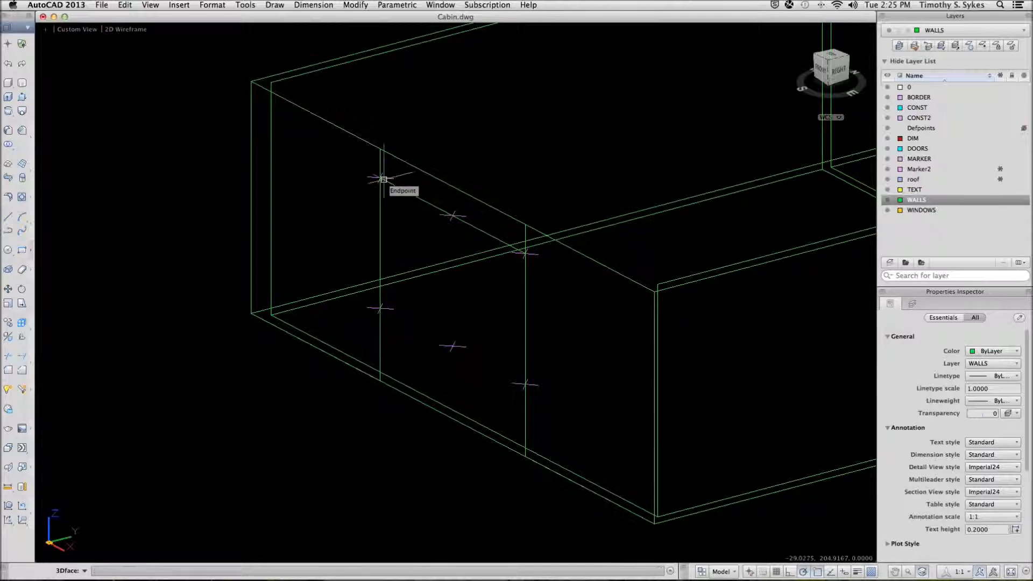
Draw a 3DFACE below the window opening, between the inner bottom corners of the side faces and the two lower outer markers
{"action": "key", "text": "Return"}
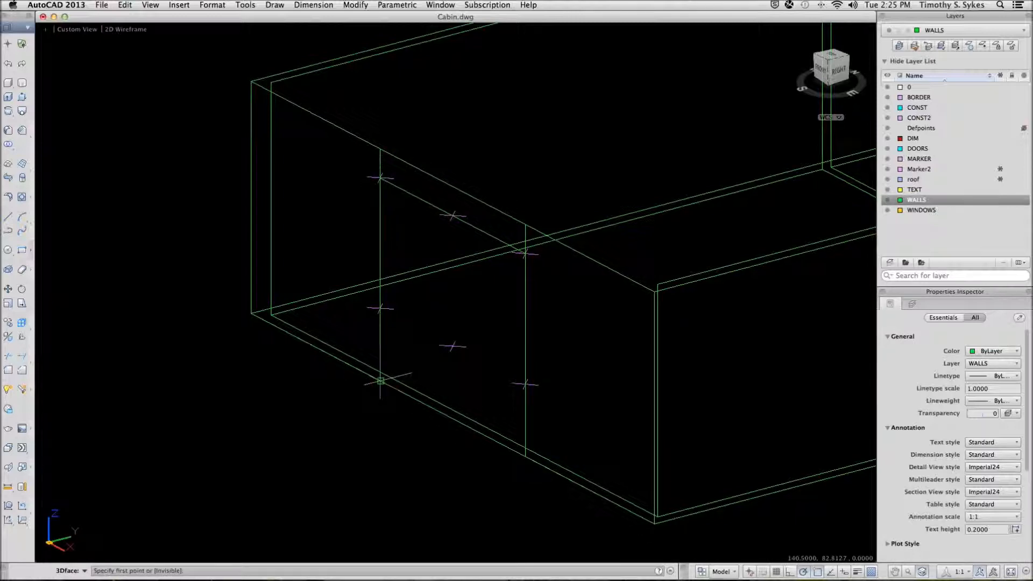
{"action": "left_click", "coordinate": [381, 381]}
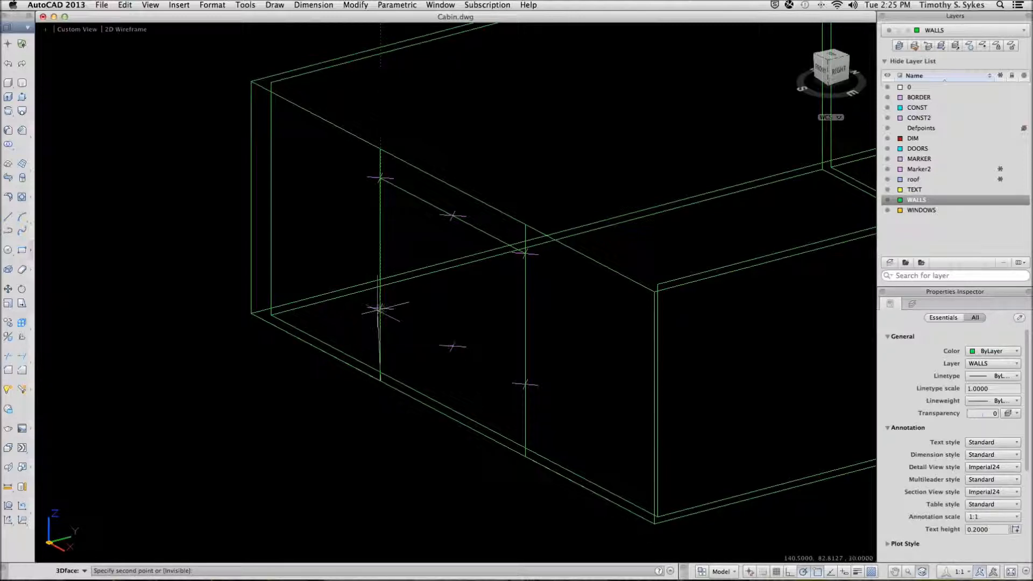
{"action": "left_click", "coordinate": [381, 308]}
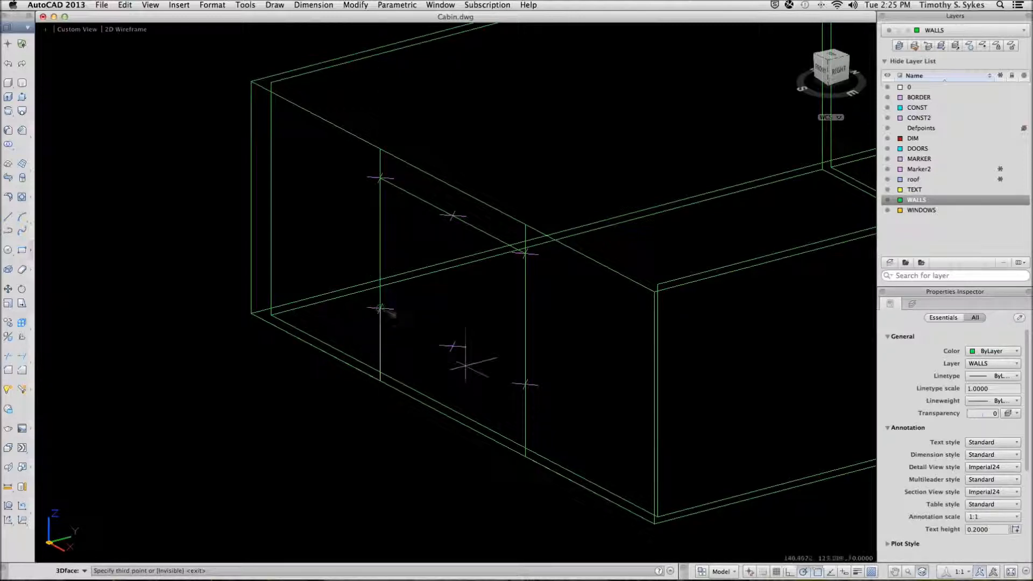
{"action": "left_click", "coordinate": [525, 384]}
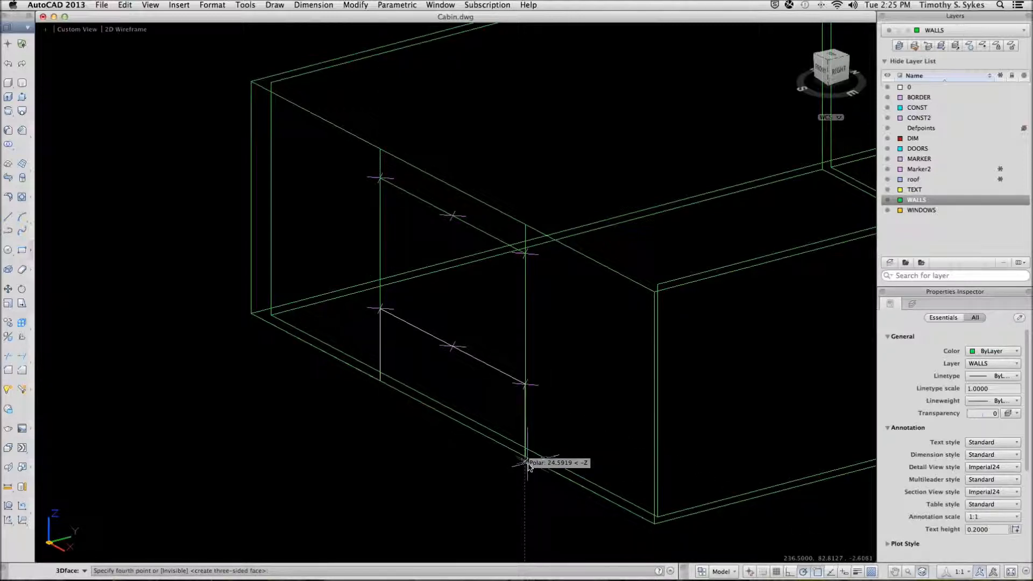
{"action": "left_click", "coordinate": [525, 460]}
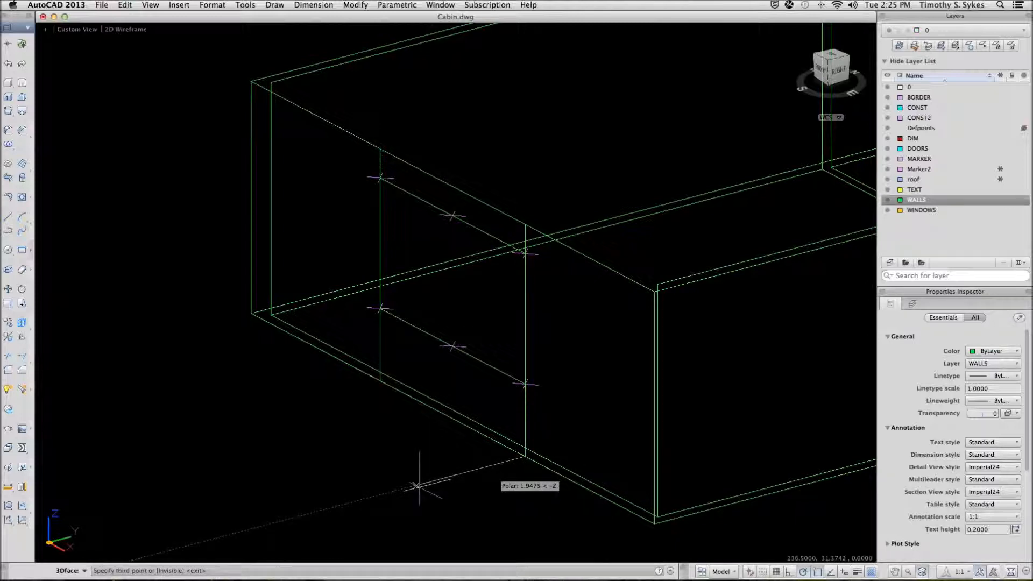
{"action": "key", "text": "Return"}
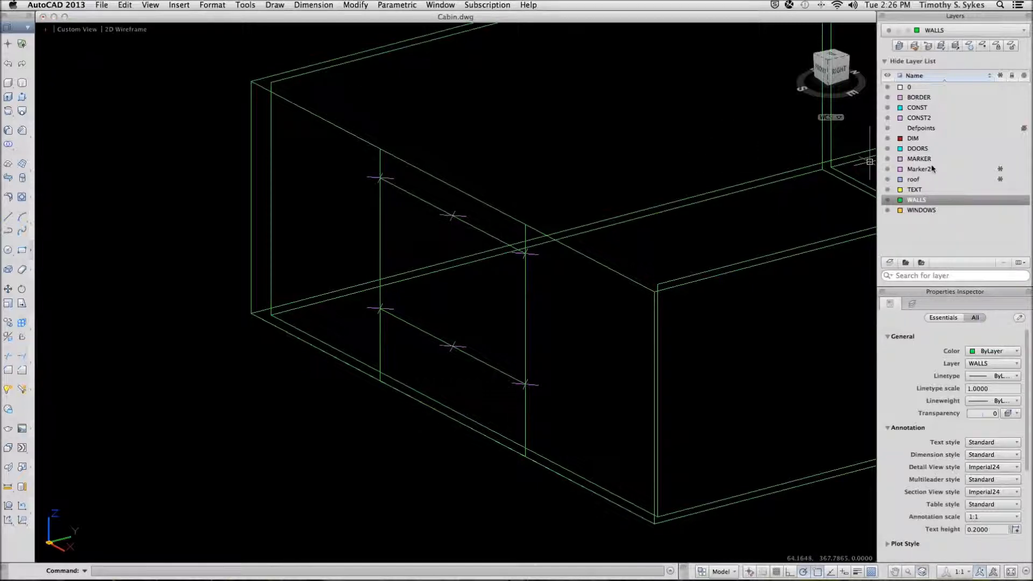
Freeze the MARKER layer and hide edge 3 of both the left and right 3D faces beside the window opening
{"action": "left_click", "coordinate": [999, 158]}
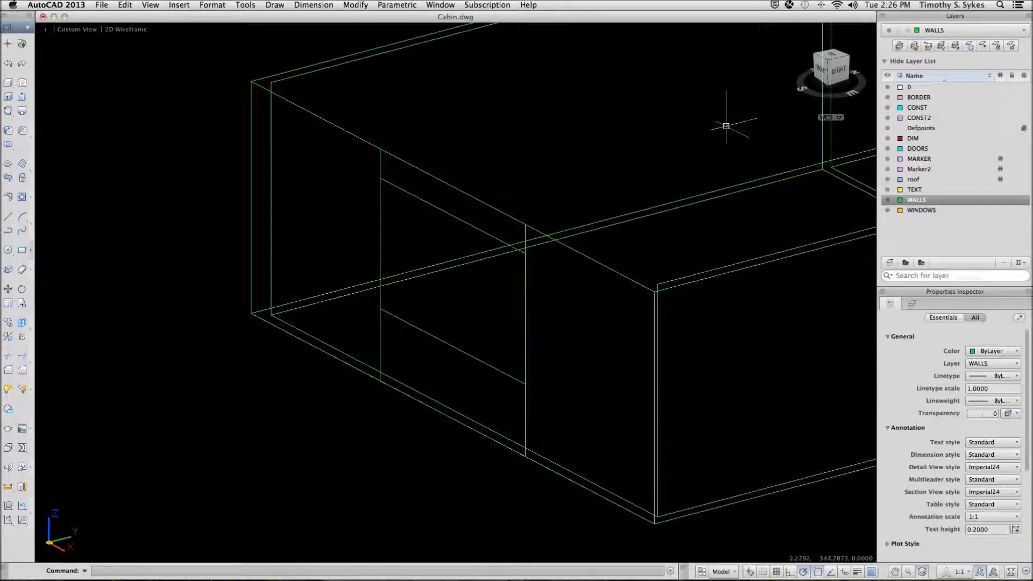
{"action": "left_click", "coordinate": [314, 115]}
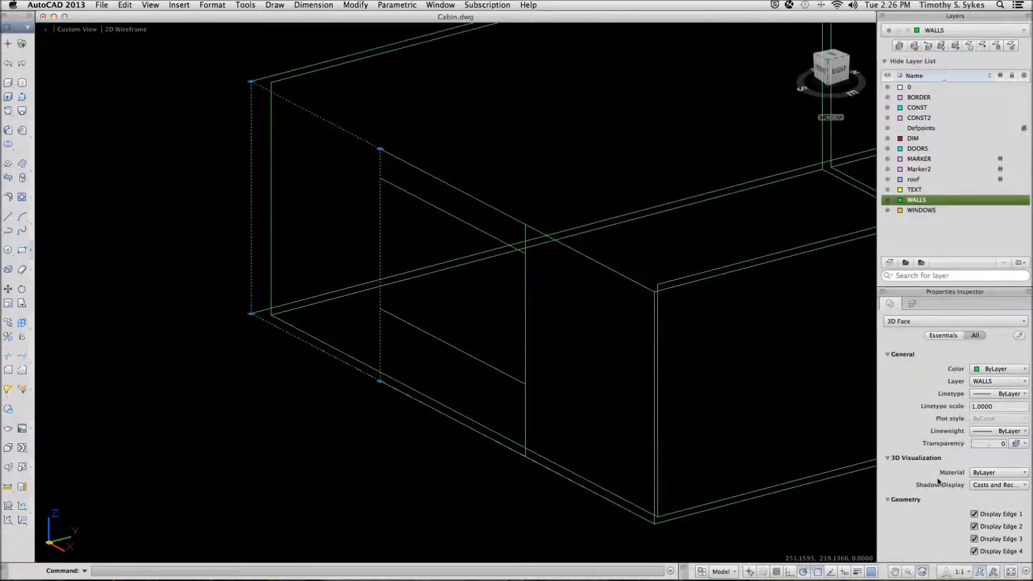
{"action": "left_click", "coordinate": [974, 539]}
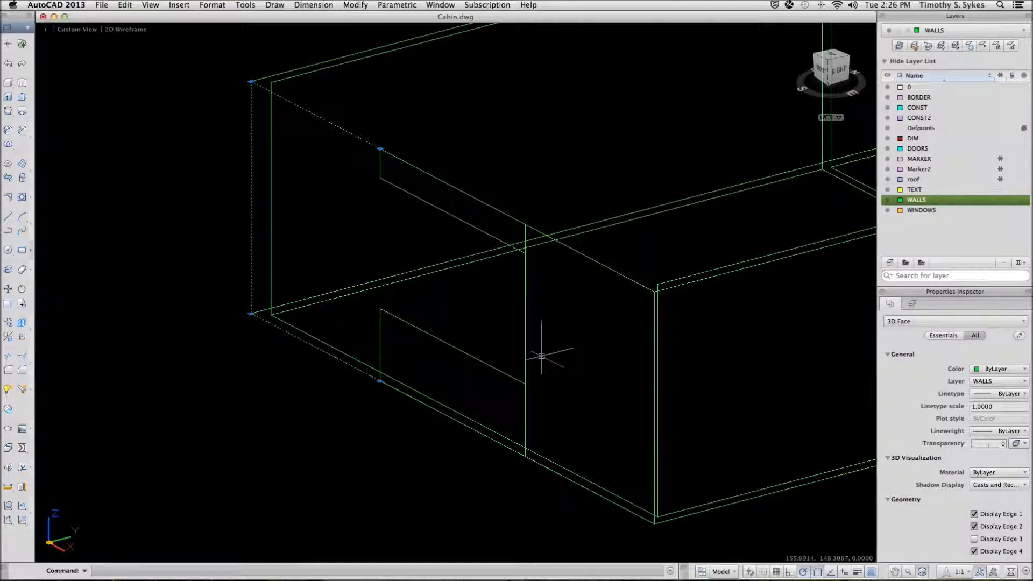
{"action": "key", "text": "Escape"}
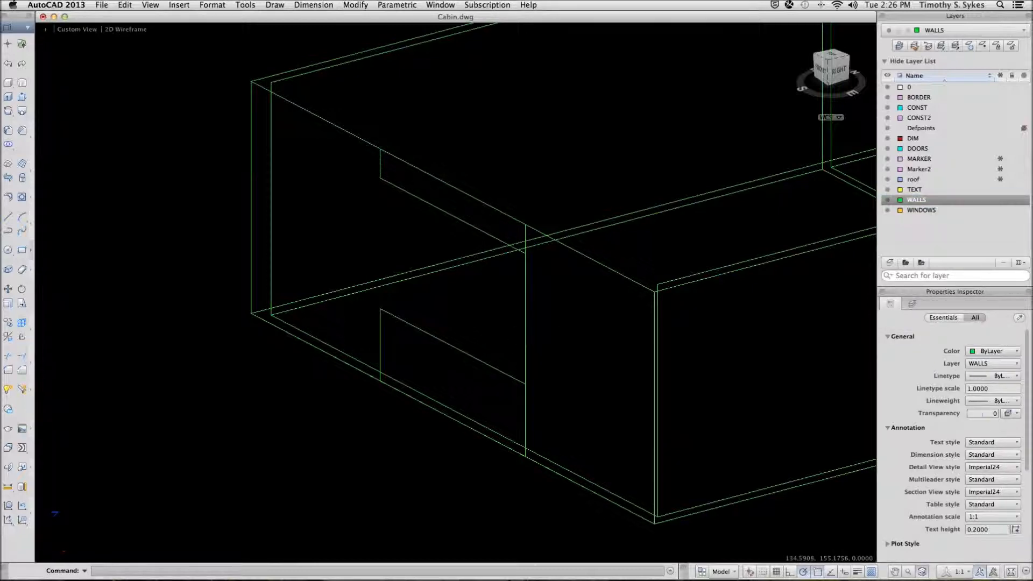
{"action": "left_click", "coordinate": [526, 334]}
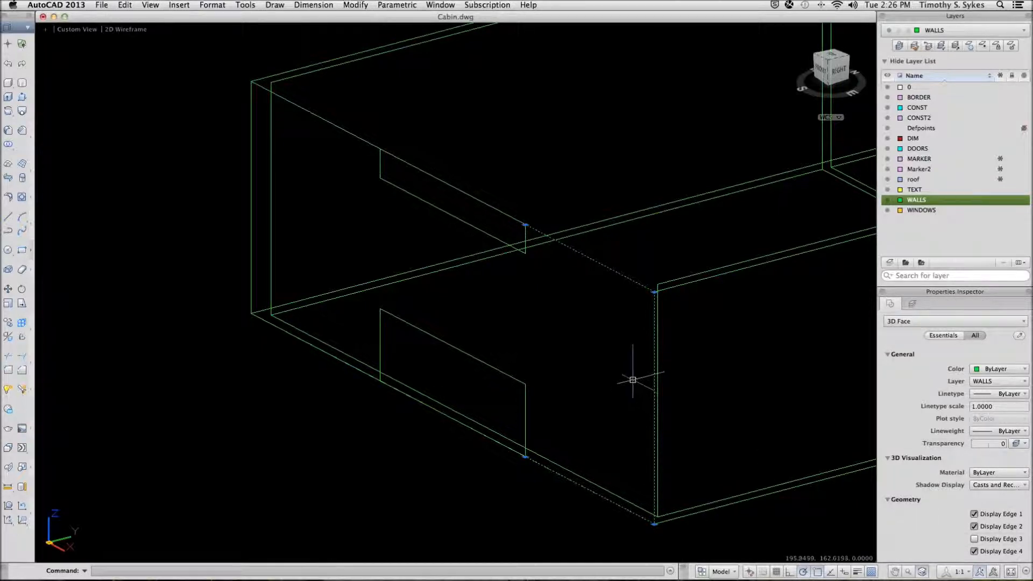
{"action": "key", "text": "Escape"}
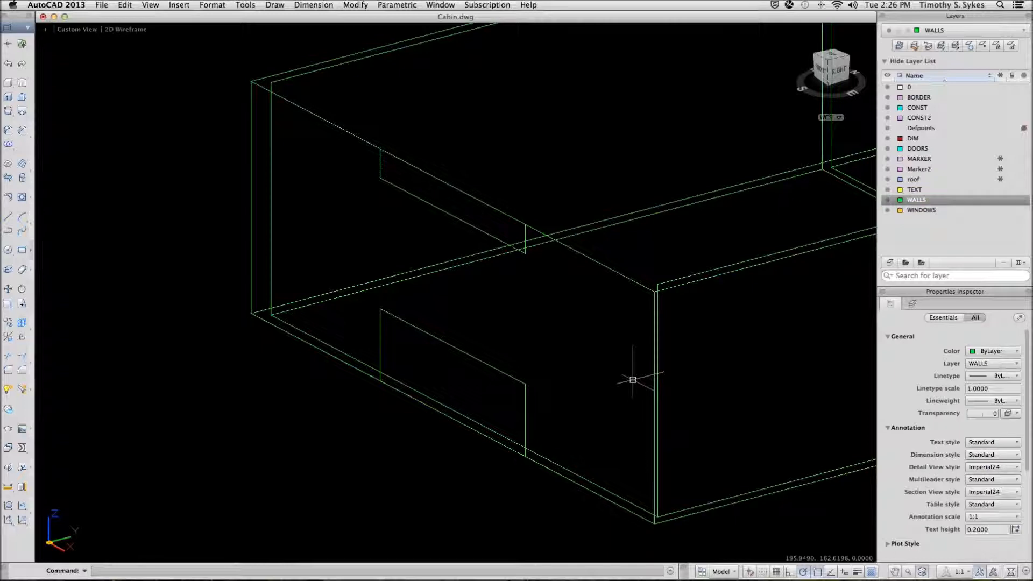
Hide edges 1 and 3 of the 3D face below the window opening
{"action": "left_click", "coordinate": [448, 341]}
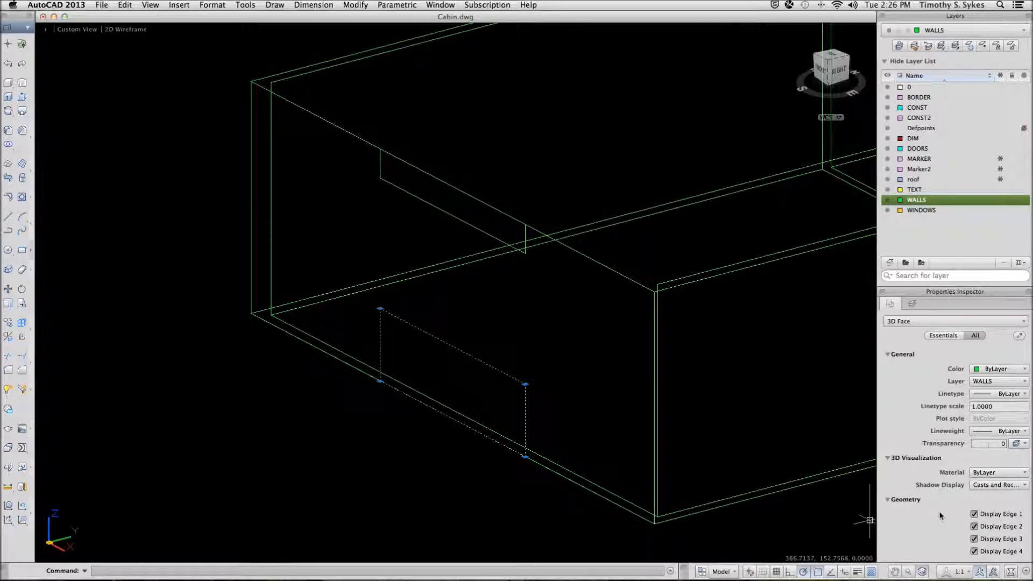
{"action": "left_click", "coordinate": [974, 514]}
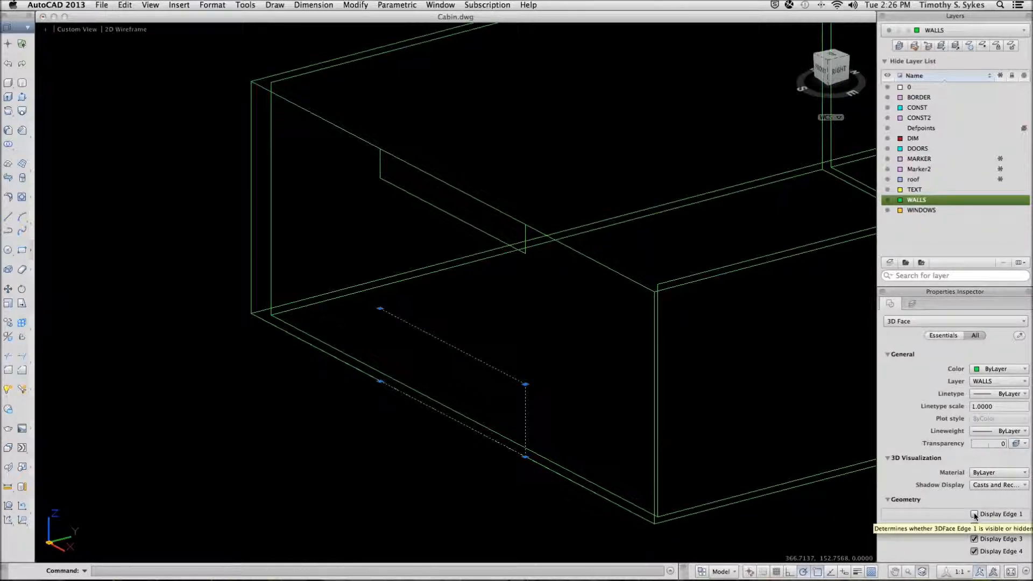
{"action": "left_click", "coordinate": [975, 540]}
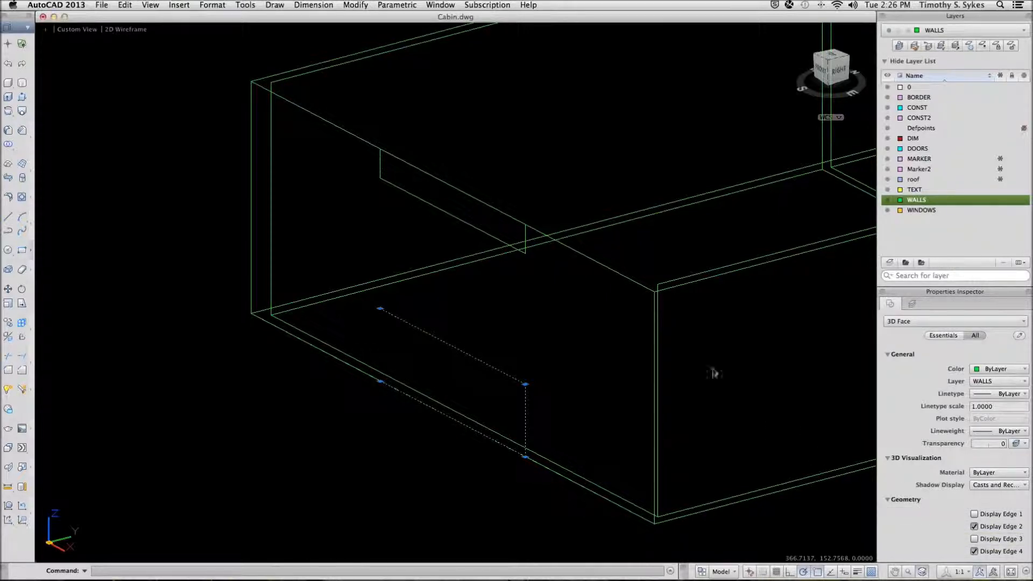
{"action": "key", "text": "Escape"}
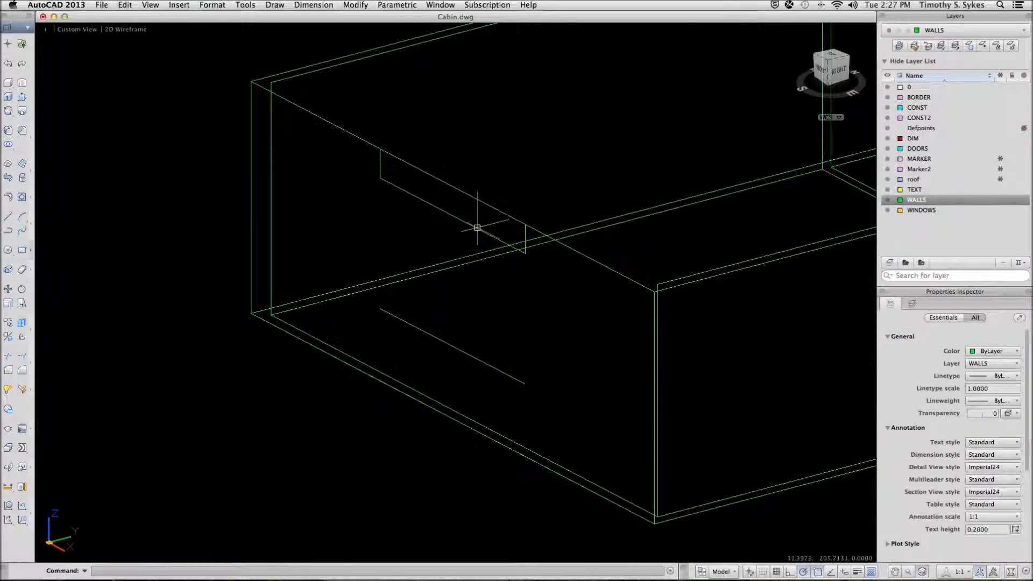
Hide edges 2 and 4 of the 3D face above the window opening
{"action": "left_click", "coordinate": [490, 233]}
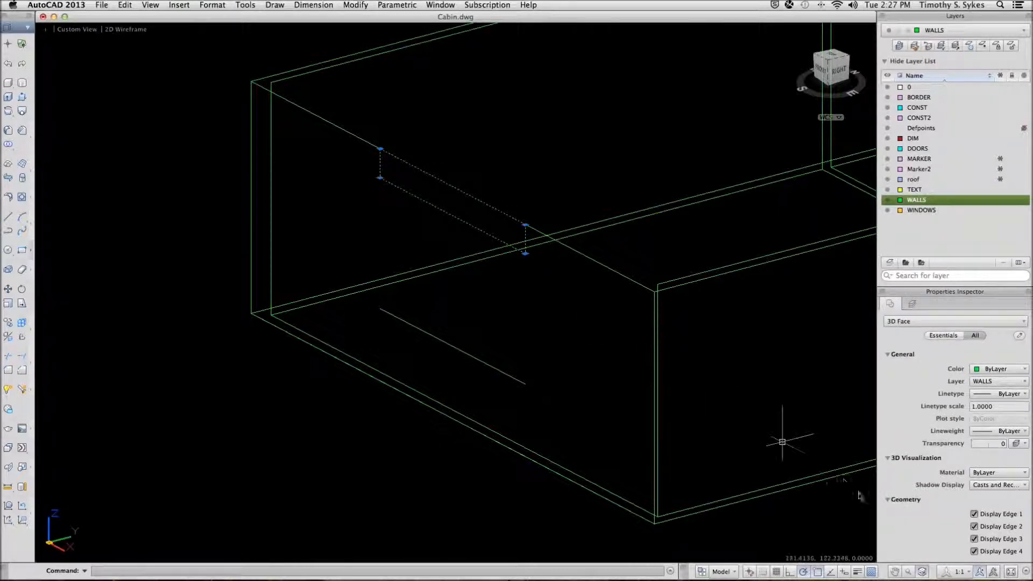
{"action": "left_click", "coordinate": [974, 551]}
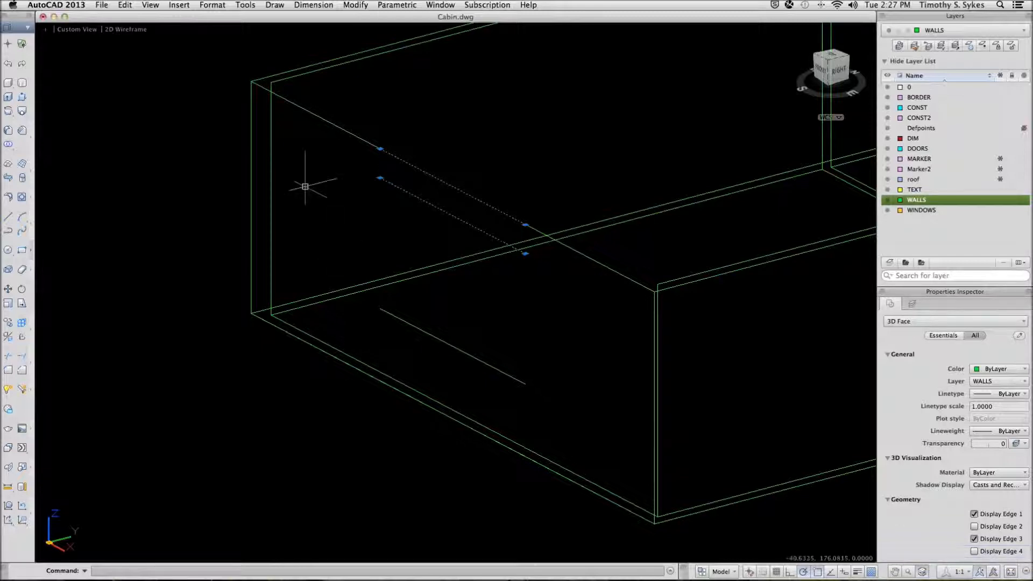
{"action": "key", "text": "Escape"}
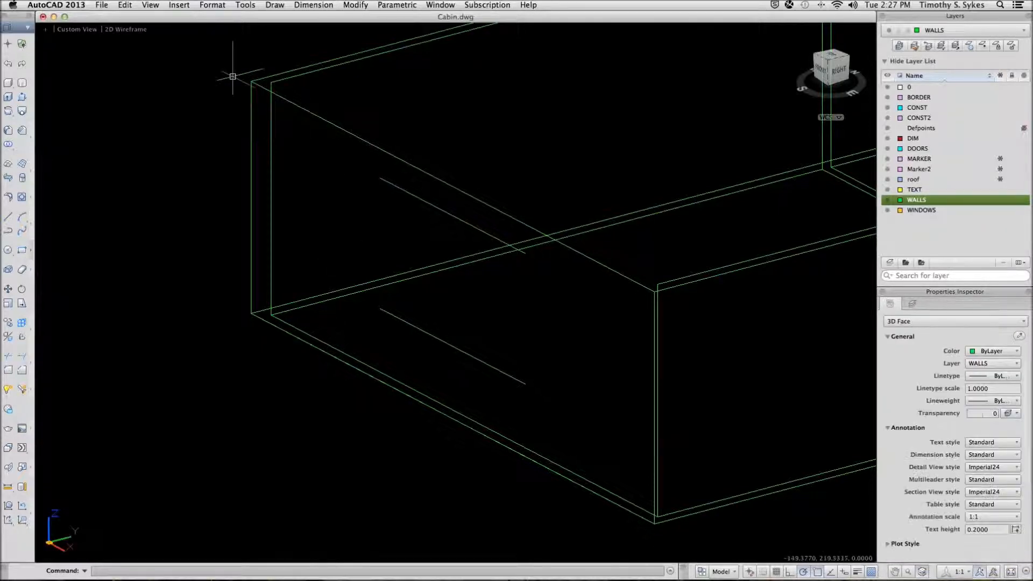
Switch the viewport's visual style from 2D Wireframe to Hidden to show the wall with its window opening
{"action": "key", "text": "super+Tab"}
{"action": "left_click", "coordinate": [130, 54]}
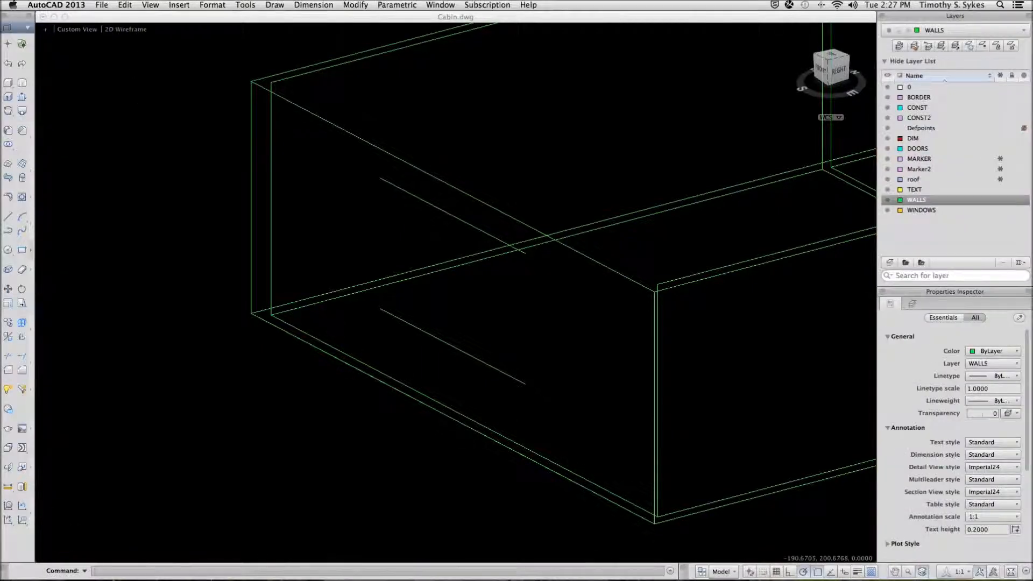
{"action": "left_click", "coordinate": [124, 25]}
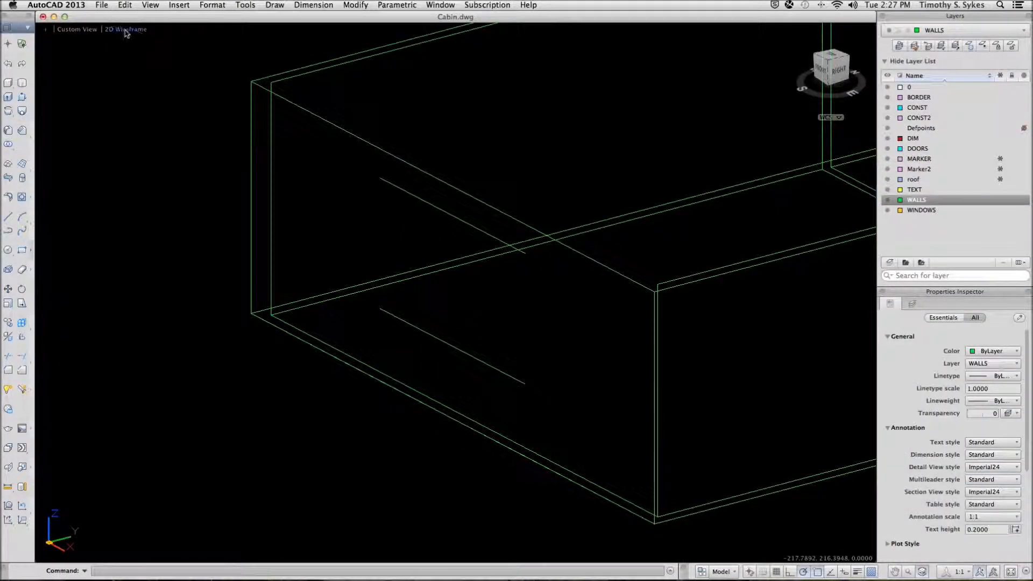
{"action": "left_click", "coordinate": [125, 31]}
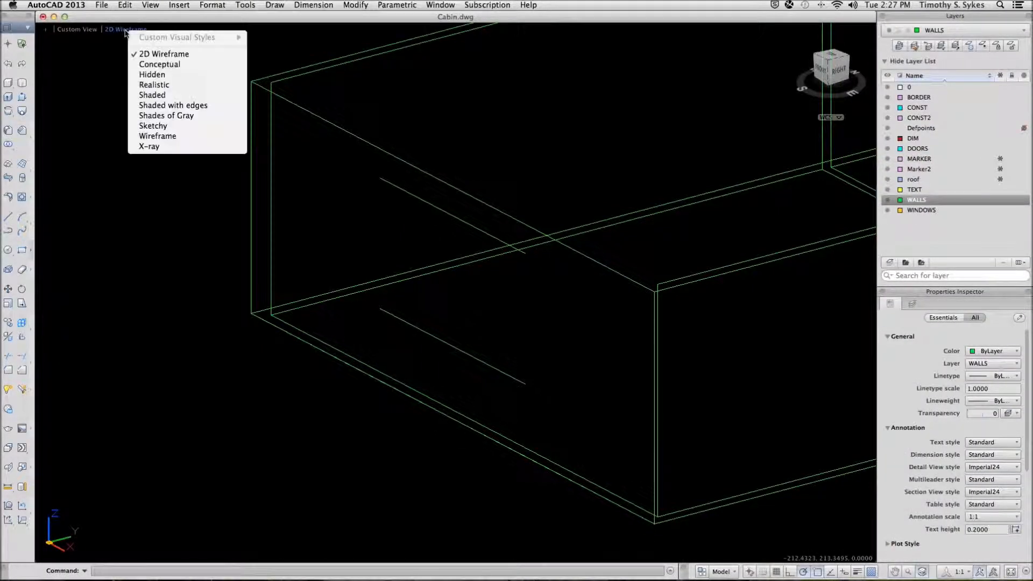
{"action": "left_click", "coordinate": [158, 76]}
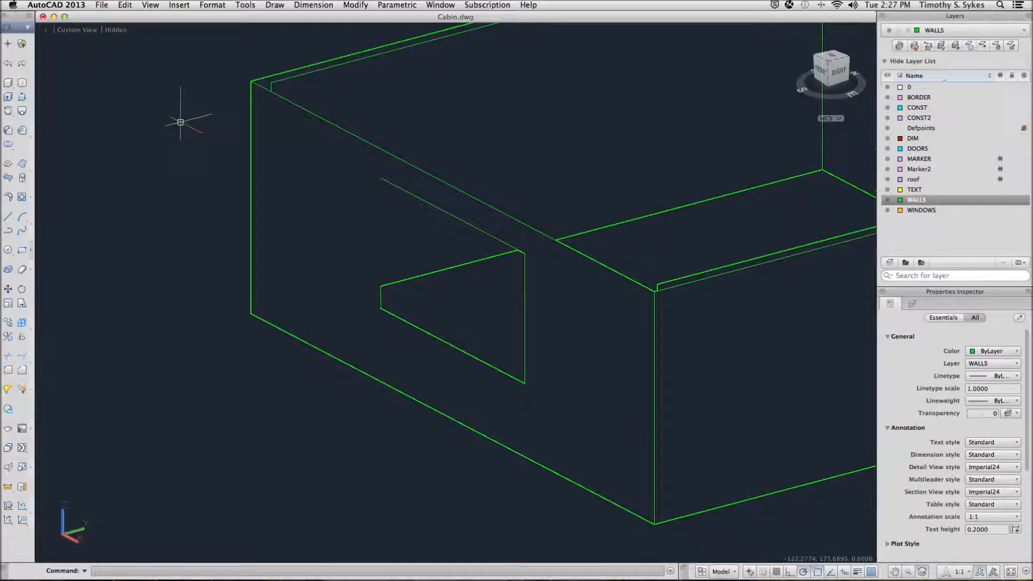
Set SPLFRAME to 1 and regenerate the drawing to display the hidden 3D face edges
{"action": "type", "text": "SPLframe"}
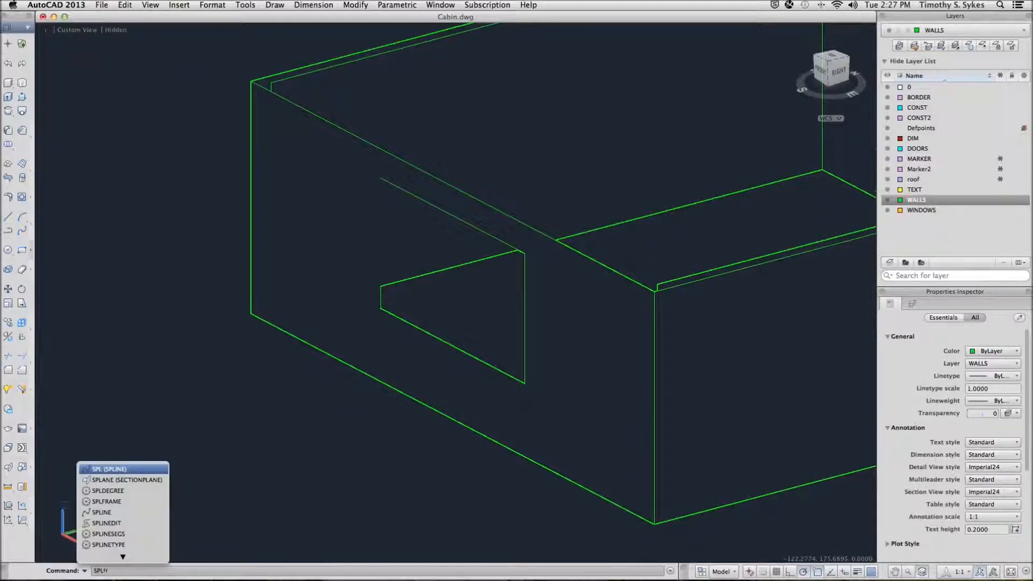
{"action": "key", "text": "Return"}
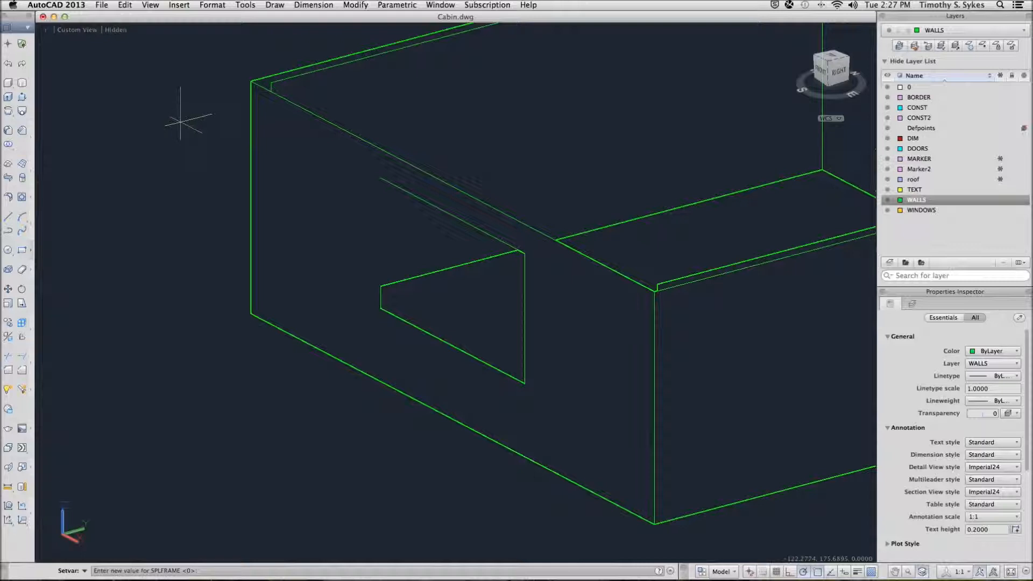
{"action": "key", "text": "Return"}
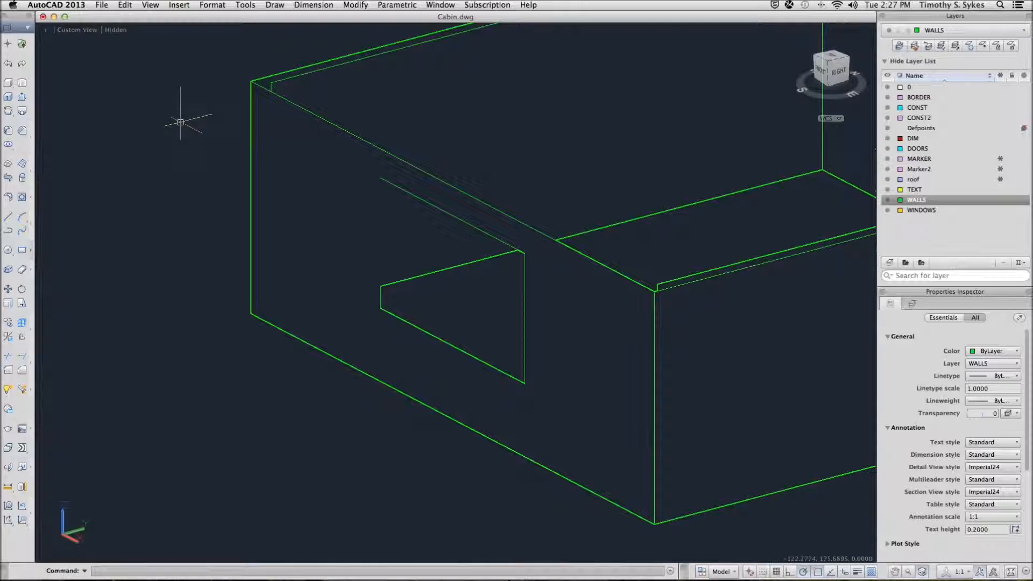
{"action": "type", "text": "regen"}
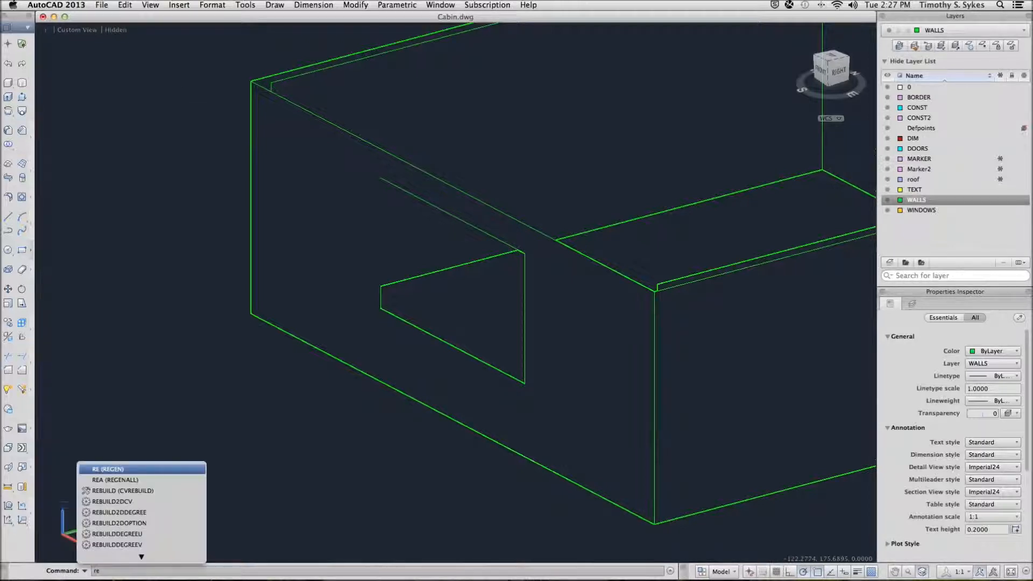
{"action": "key", "text": "Return"}
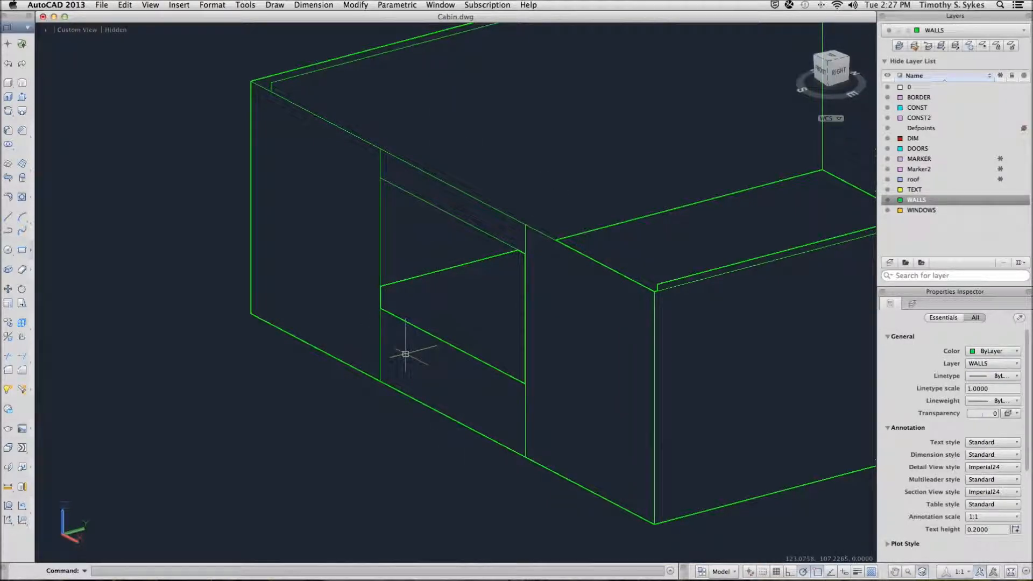
Set SPLFRAME back to 0 to hide the shared 3D face edges around the window opening
{"action": "type", "text": "splframe"}
{"action": "key", "text": "Return"}
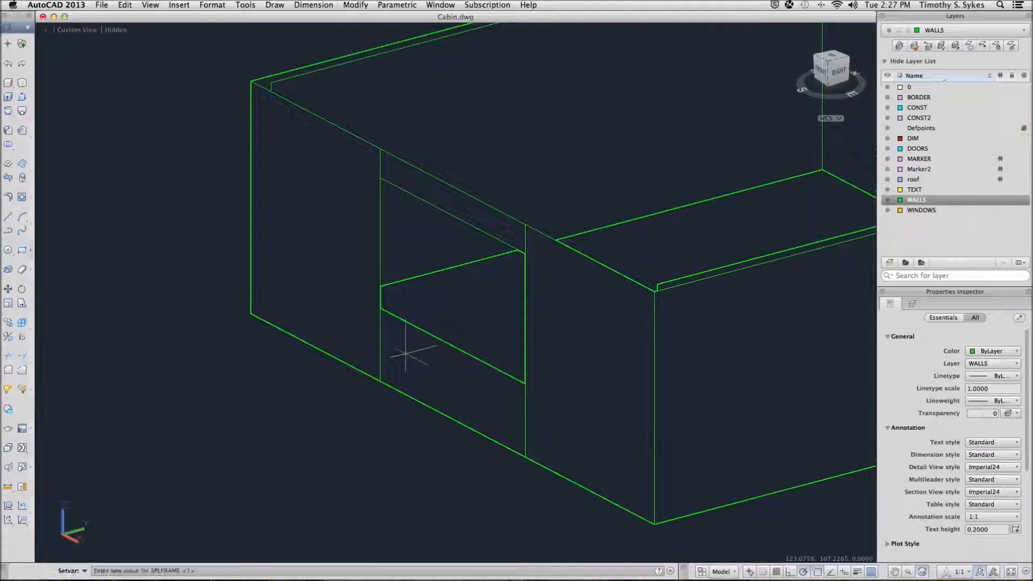
{"action": "type", "text": "0"}
{"action": "key", "text": "Return"}
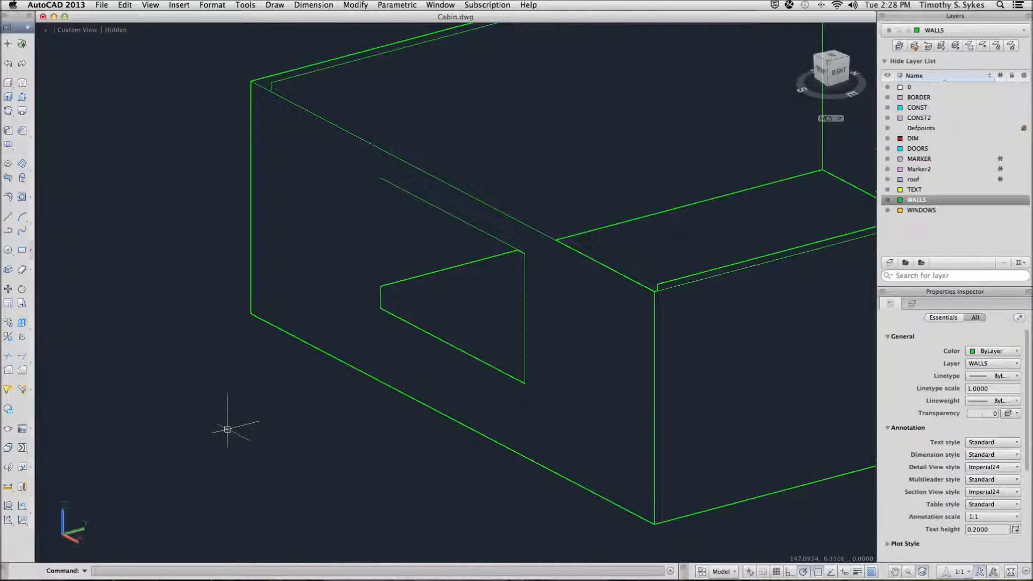
Move the UCS origin to the lower-left corner of the wall containing the window opening
{"action": "left_click", "coordinate": [63, 536]}
{"action": "mouse_move", "coordinate": [62, 534]}
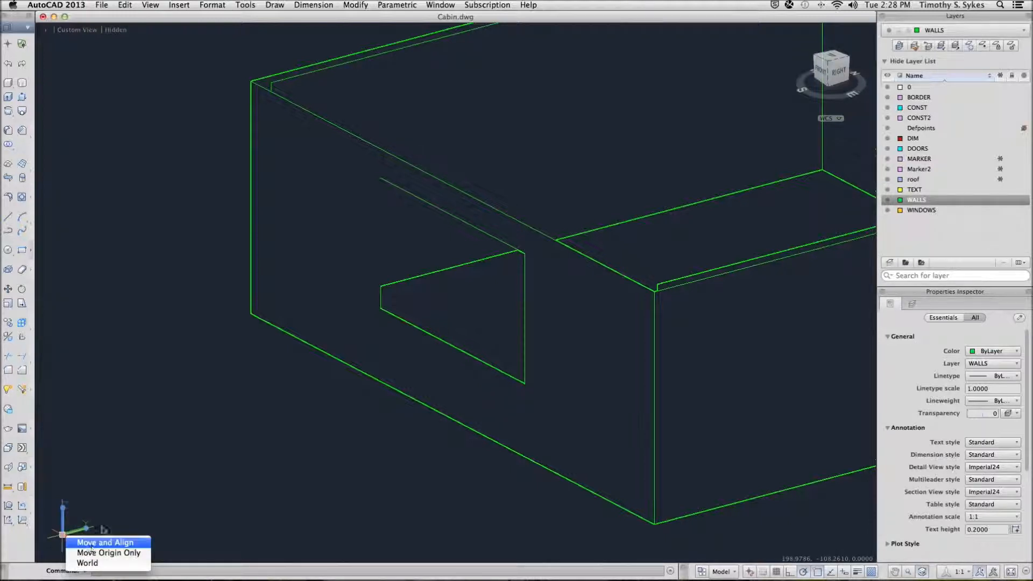
{"action": "key", "text": "Escape"}
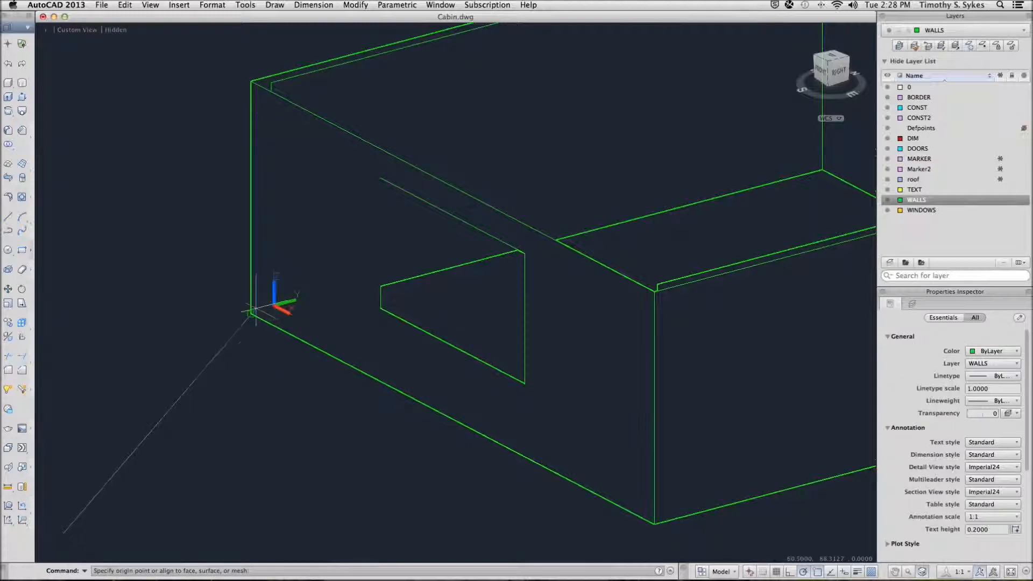
{"action": "left_click", "coordinate": [250, 312]}
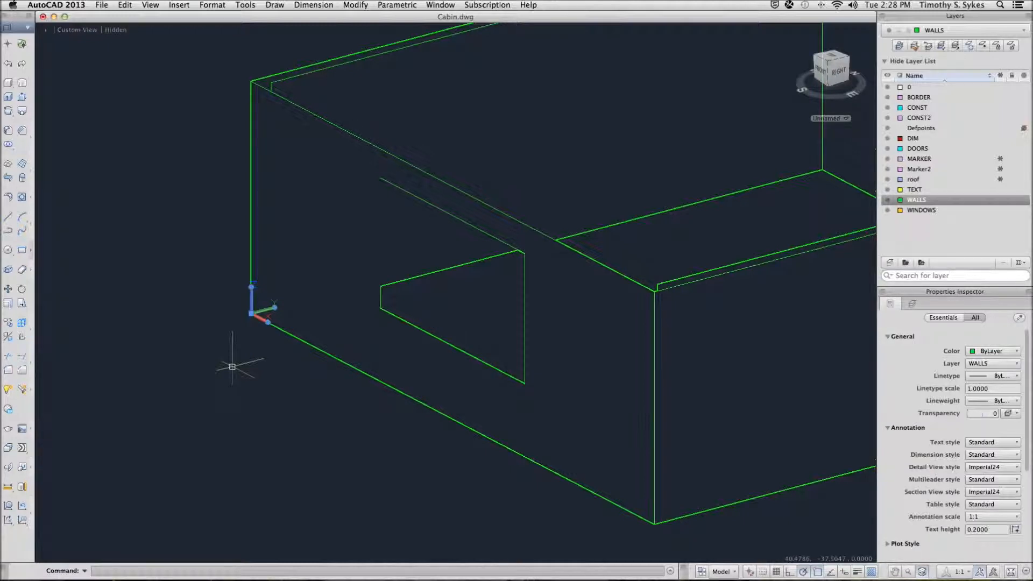
{"action": "type", "text": "th"}
{"action": "key", "text": "Return"}
{"action": "key", "text": "Return"}
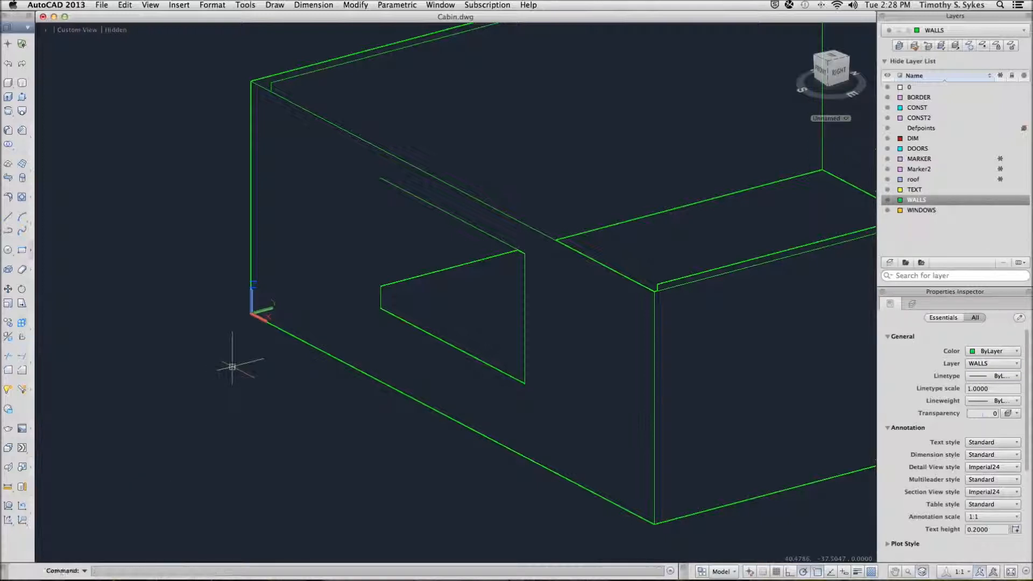
Align the UCS to the window wall by three points: lower-left corner as origin, lower-right for X, upper-left for Y
{"action": "left_click", "coordinate": [259, 318]}
{"action": "right_click", "coordinate": [259, 317]}
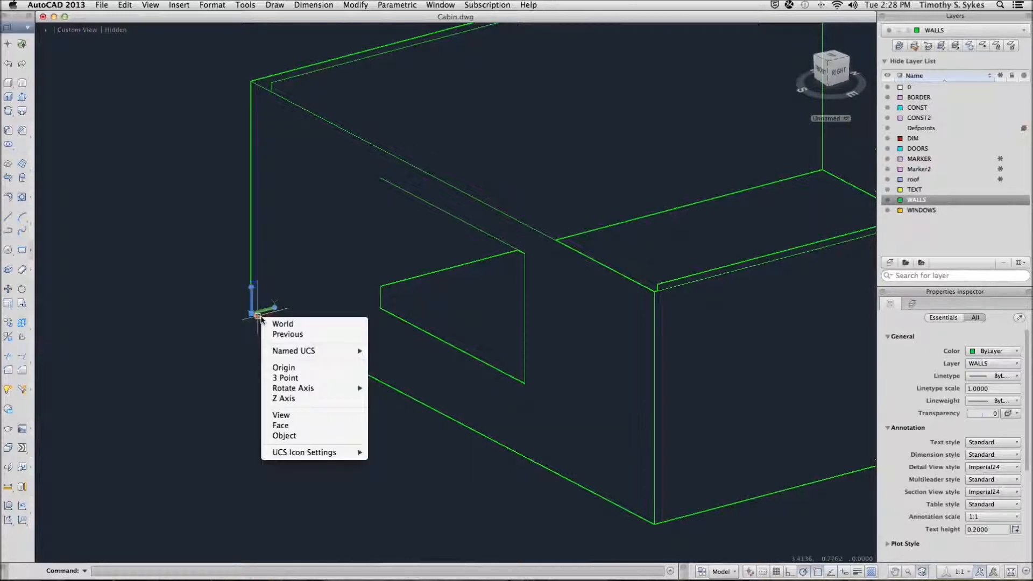
{"action": "mouse_move", "coordinate": [302, 350]}
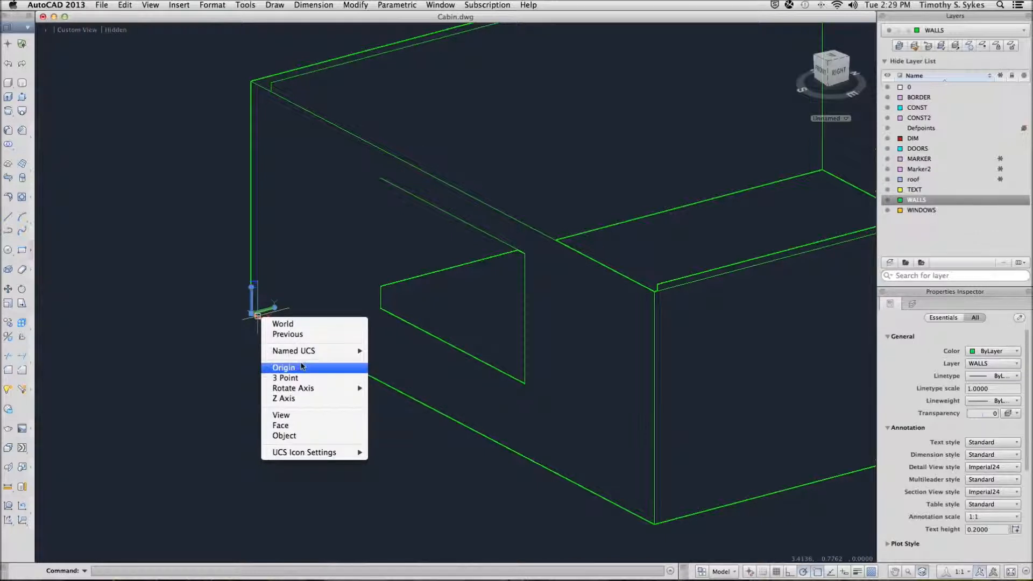
{"action": "mouse_move", "coordinate": [308, 389]}
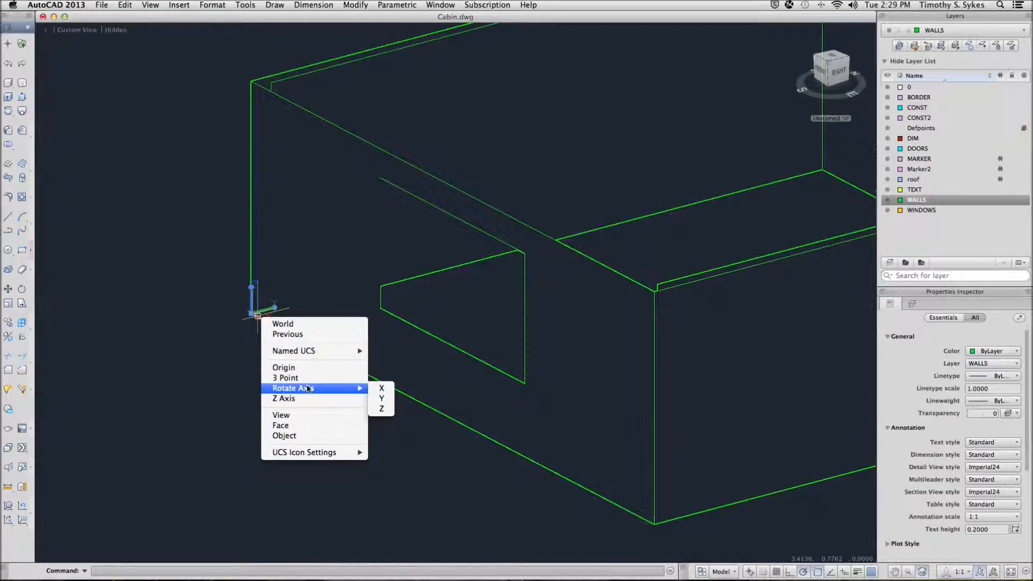
{"action": "left_click", "coordinate": [305, 378]}
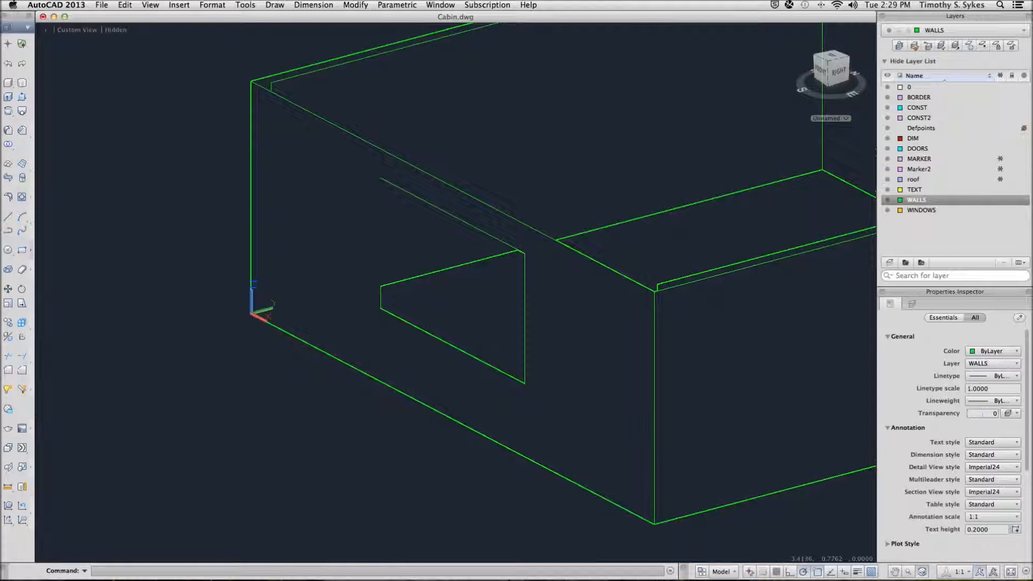
{"action": "left_click", "coordinate": [251, 314]}
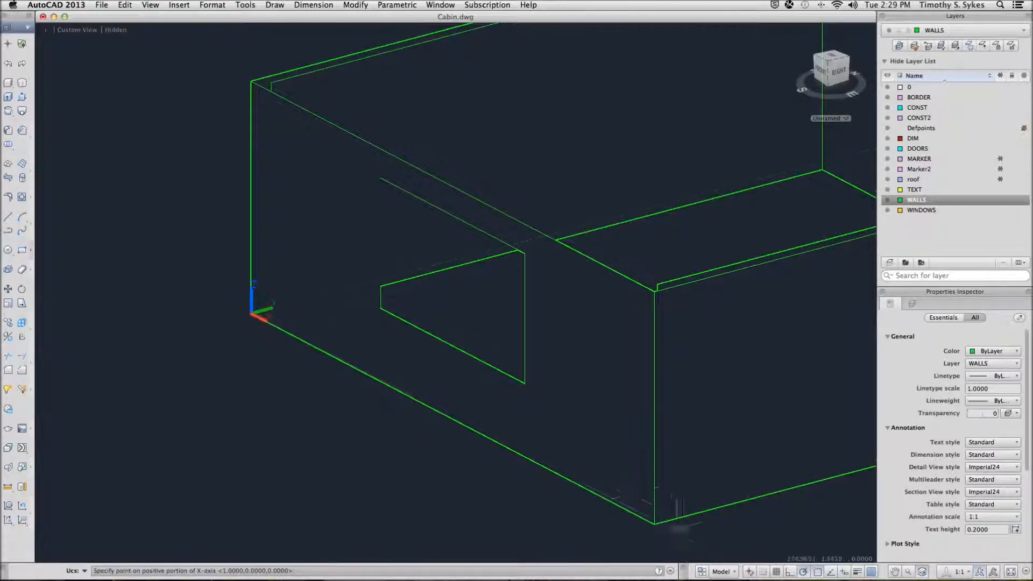
{"action": "left_click", "coordinate": [652, 523]}
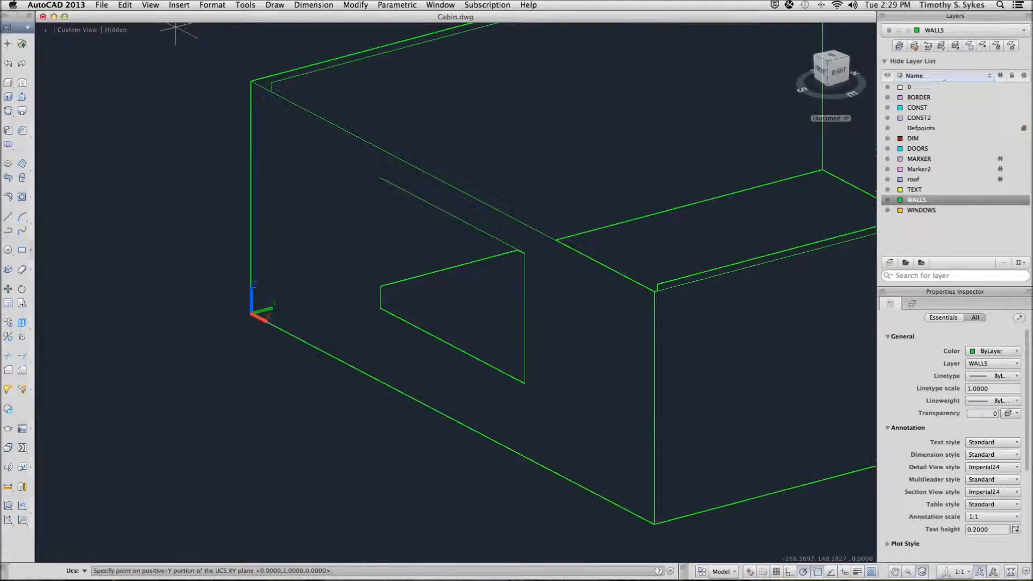
{"action": "left_click", "coordinate": [250, 82]}
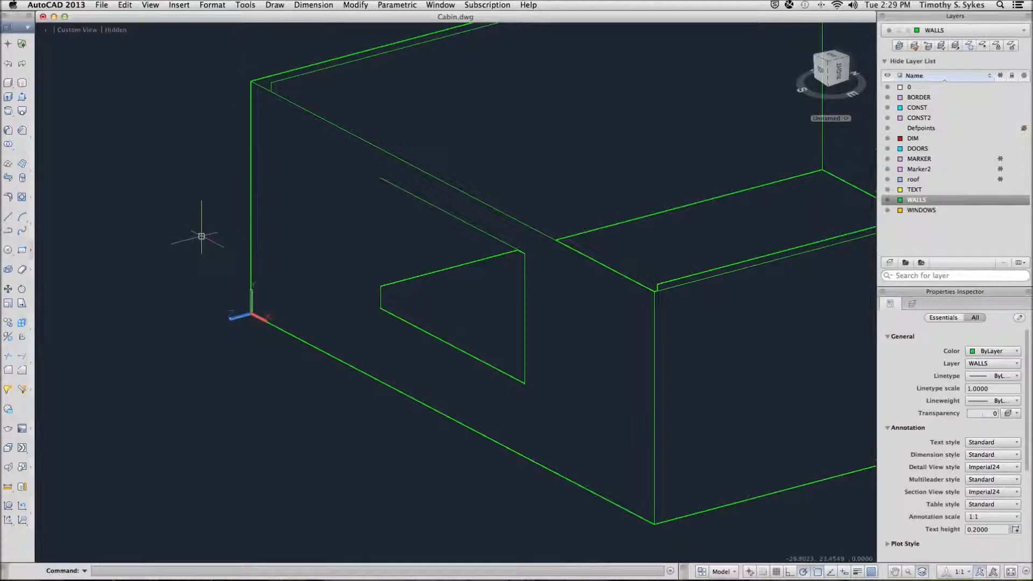
Set the THICKNESS variable for new objects to -5.5
{"action": "type", "text": "L"}
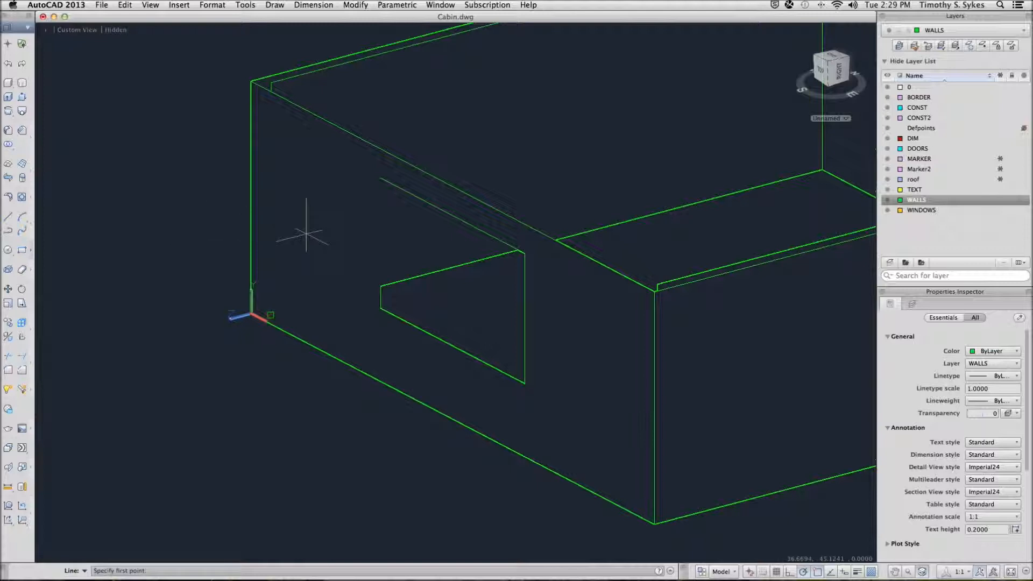
{"action": "key", "text": "Escape"}
{"action": "type", "text": "thickness"}
{"action": "key", "text": "Return"}
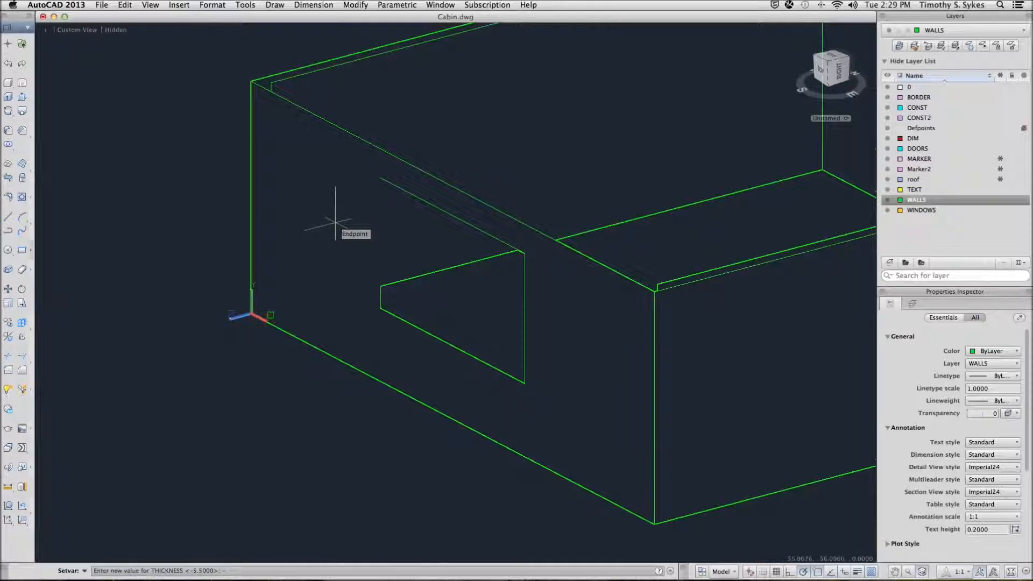
{"action": "type", "text": "-5."}
{"action": "key", "text": "Return"}
Draw connected lines from the window opening's upper-left corner down to the lower-left, across to the lower-right and up to the upper-right
{"action": "type", "text": "l"}
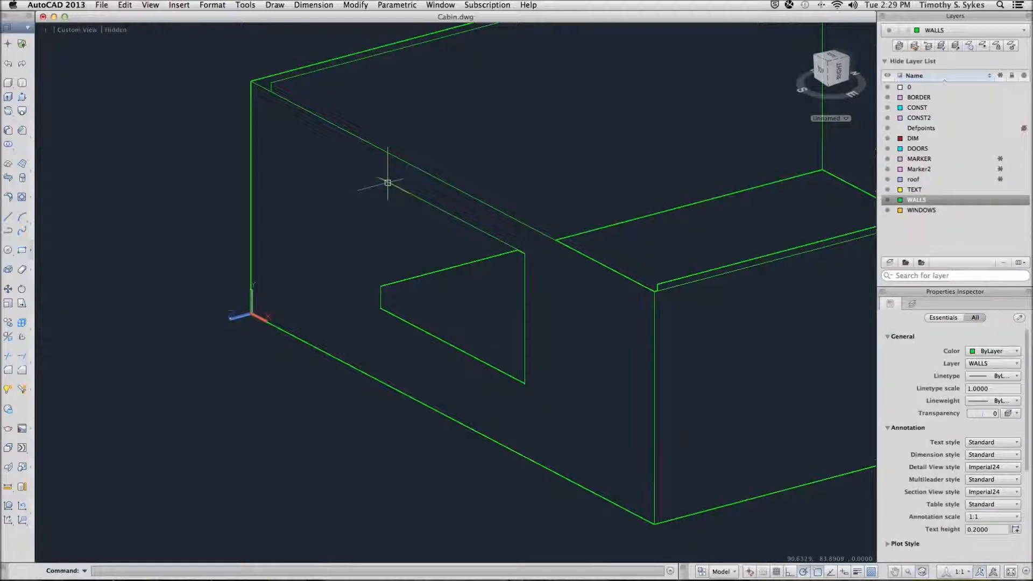
{"action": "type", "text": "l"}
{"action": "key", "text": "Return"}
{"action": "left_click", "coordinate": [386, 181]}
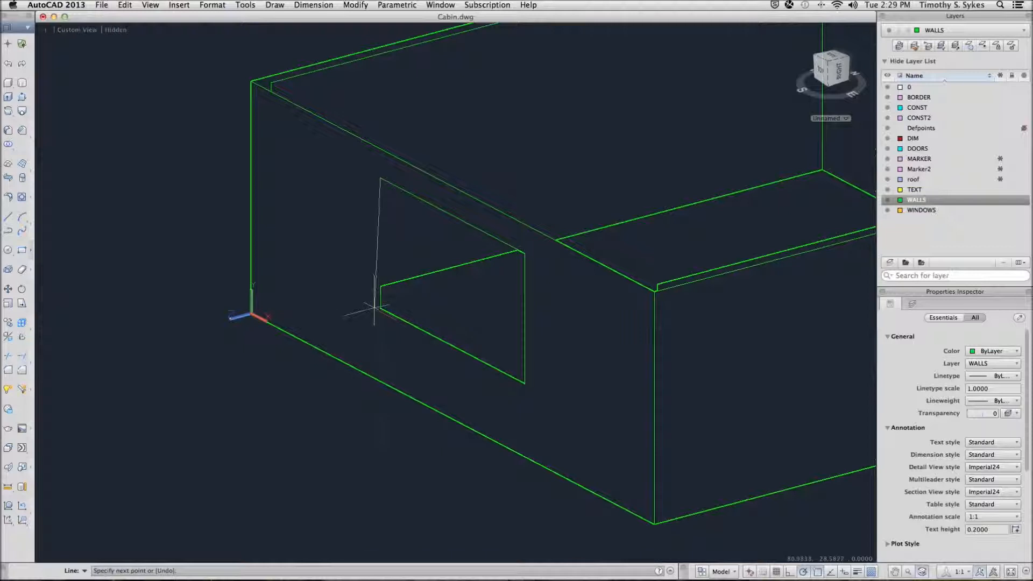
{"action": "left_click", "coordinate": [379, 308]}
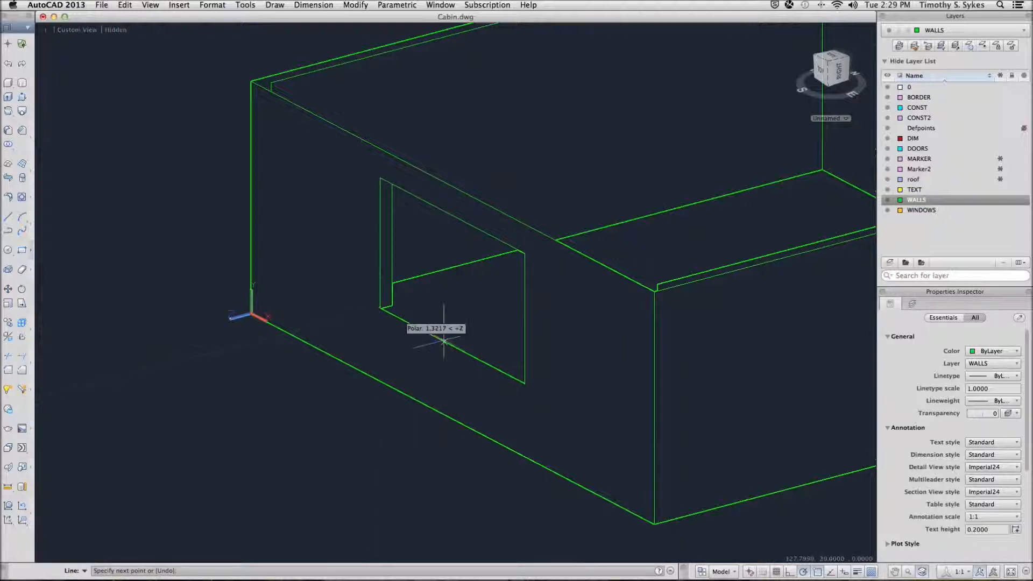
{"action": "left_click", "coordinate": [524, 384]}
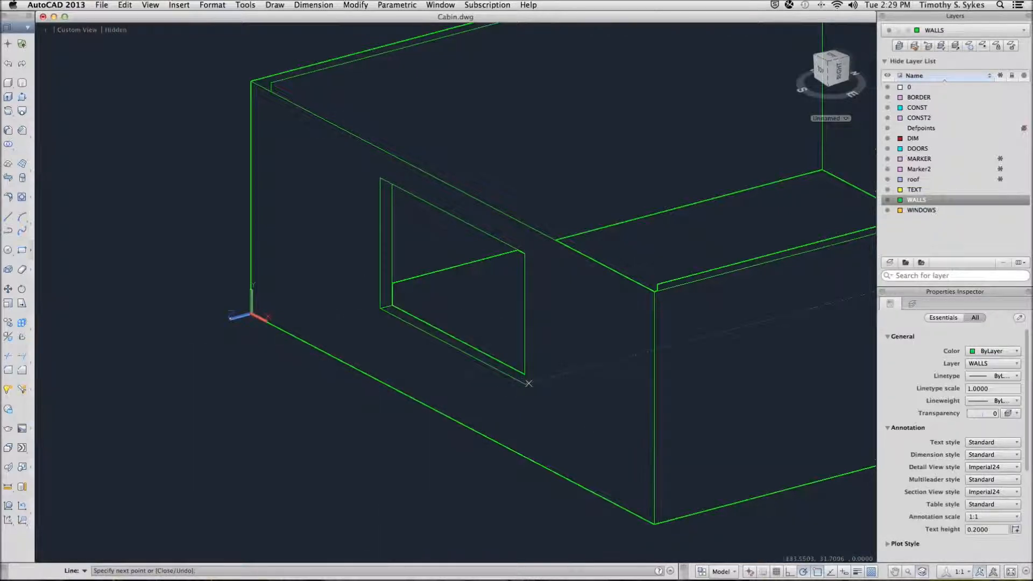
{"action": "left_click", "coordinate": [525, 252]}
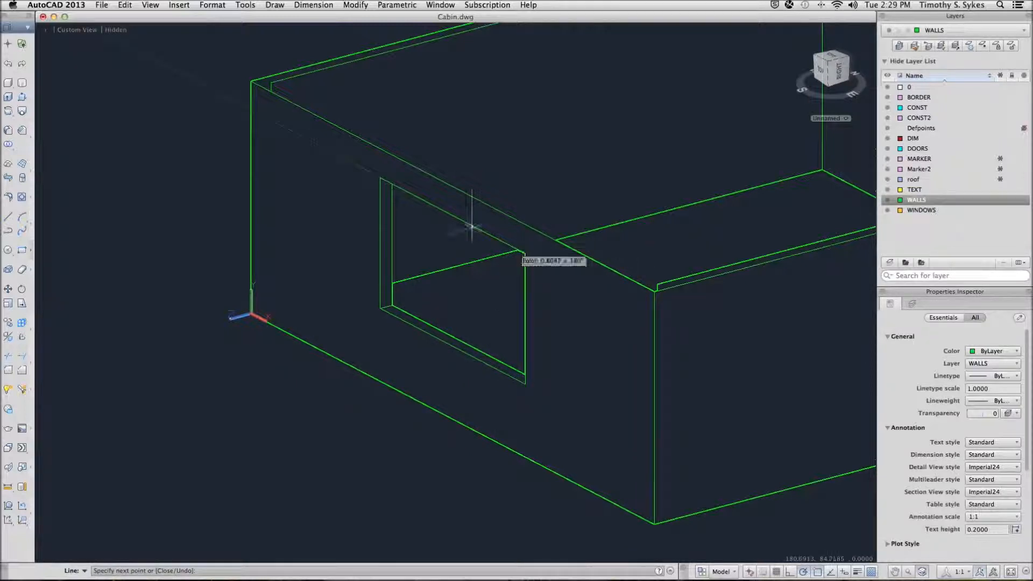
{"action": "key", "text": "Return"}
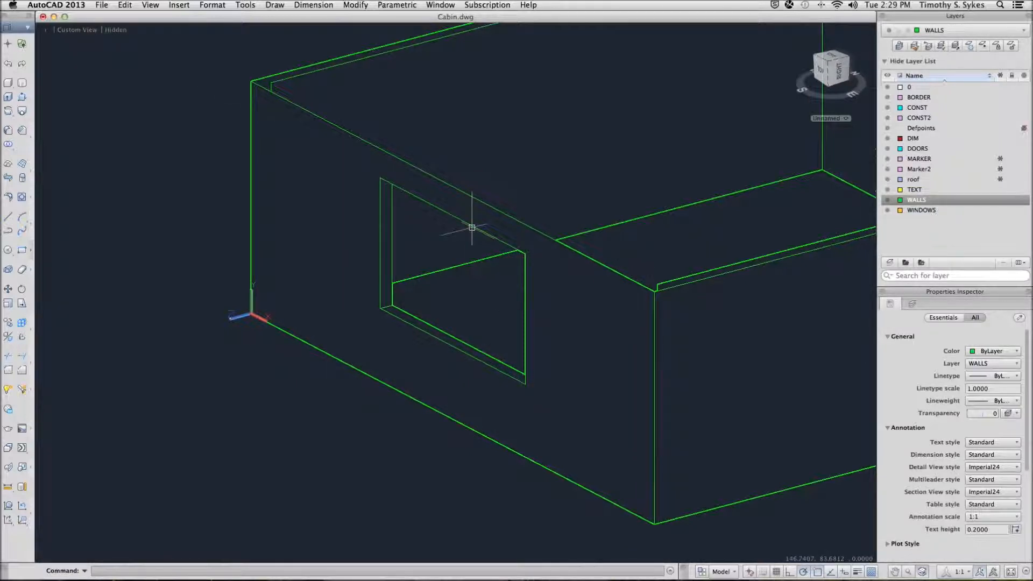